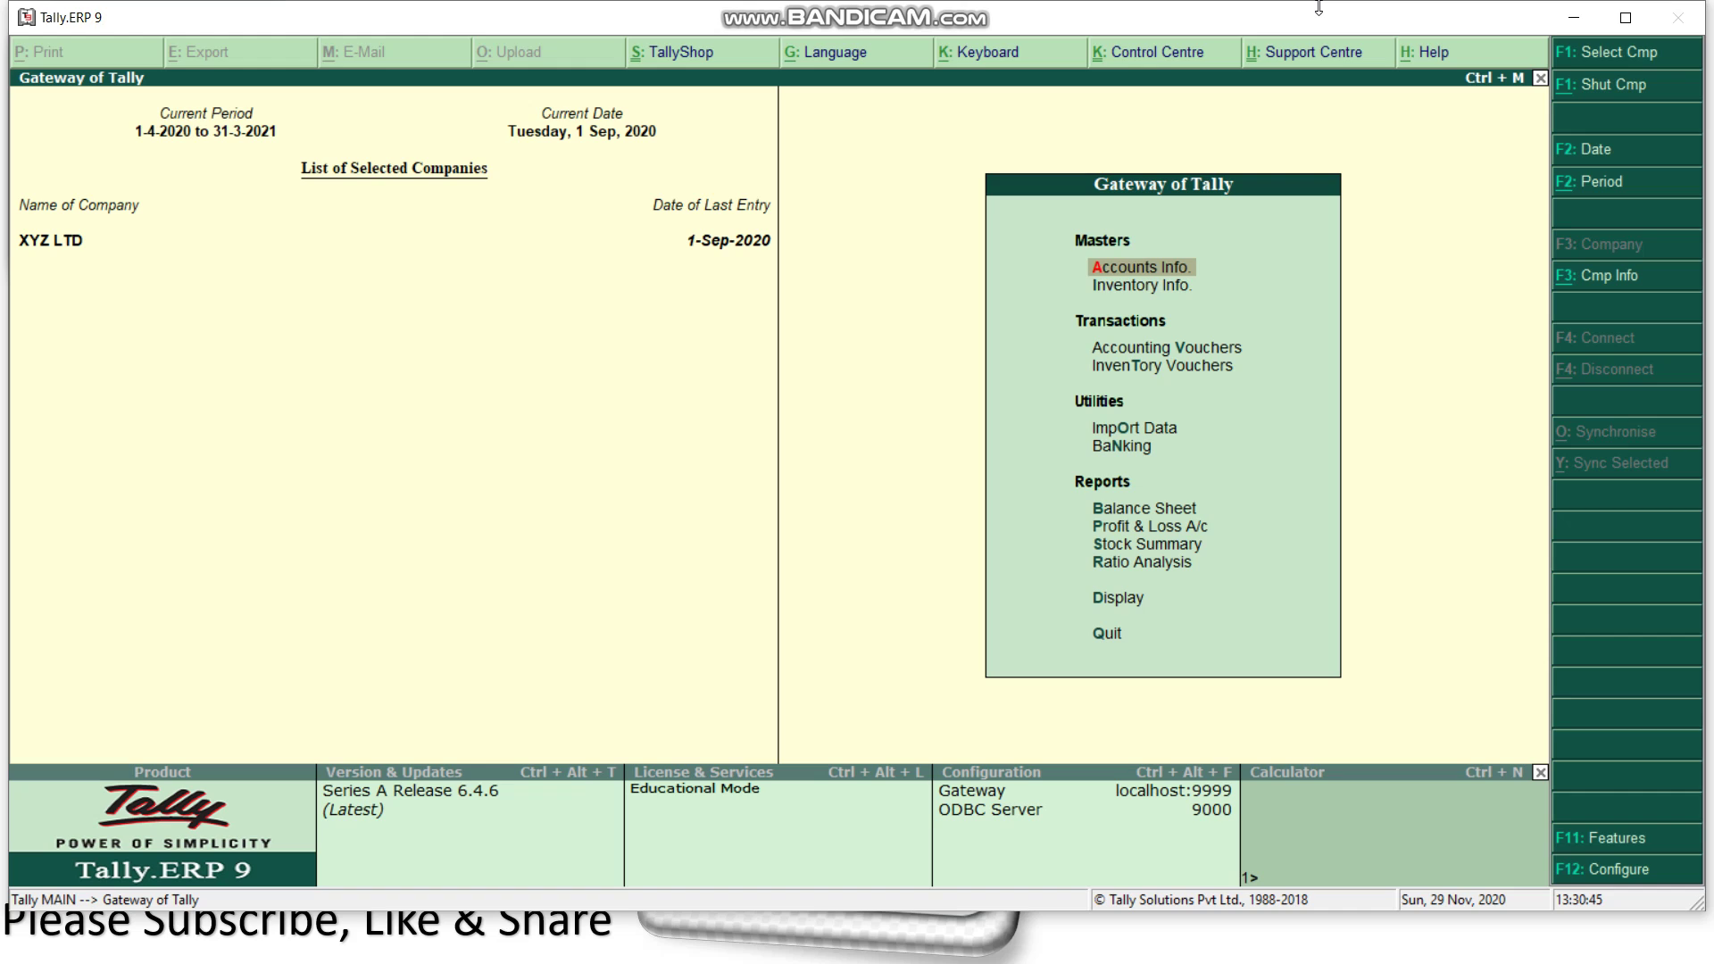
Enable Maintain bill-wise details in the company's accounting features and save the configuration.
{"action": "key", "text": "F11"}
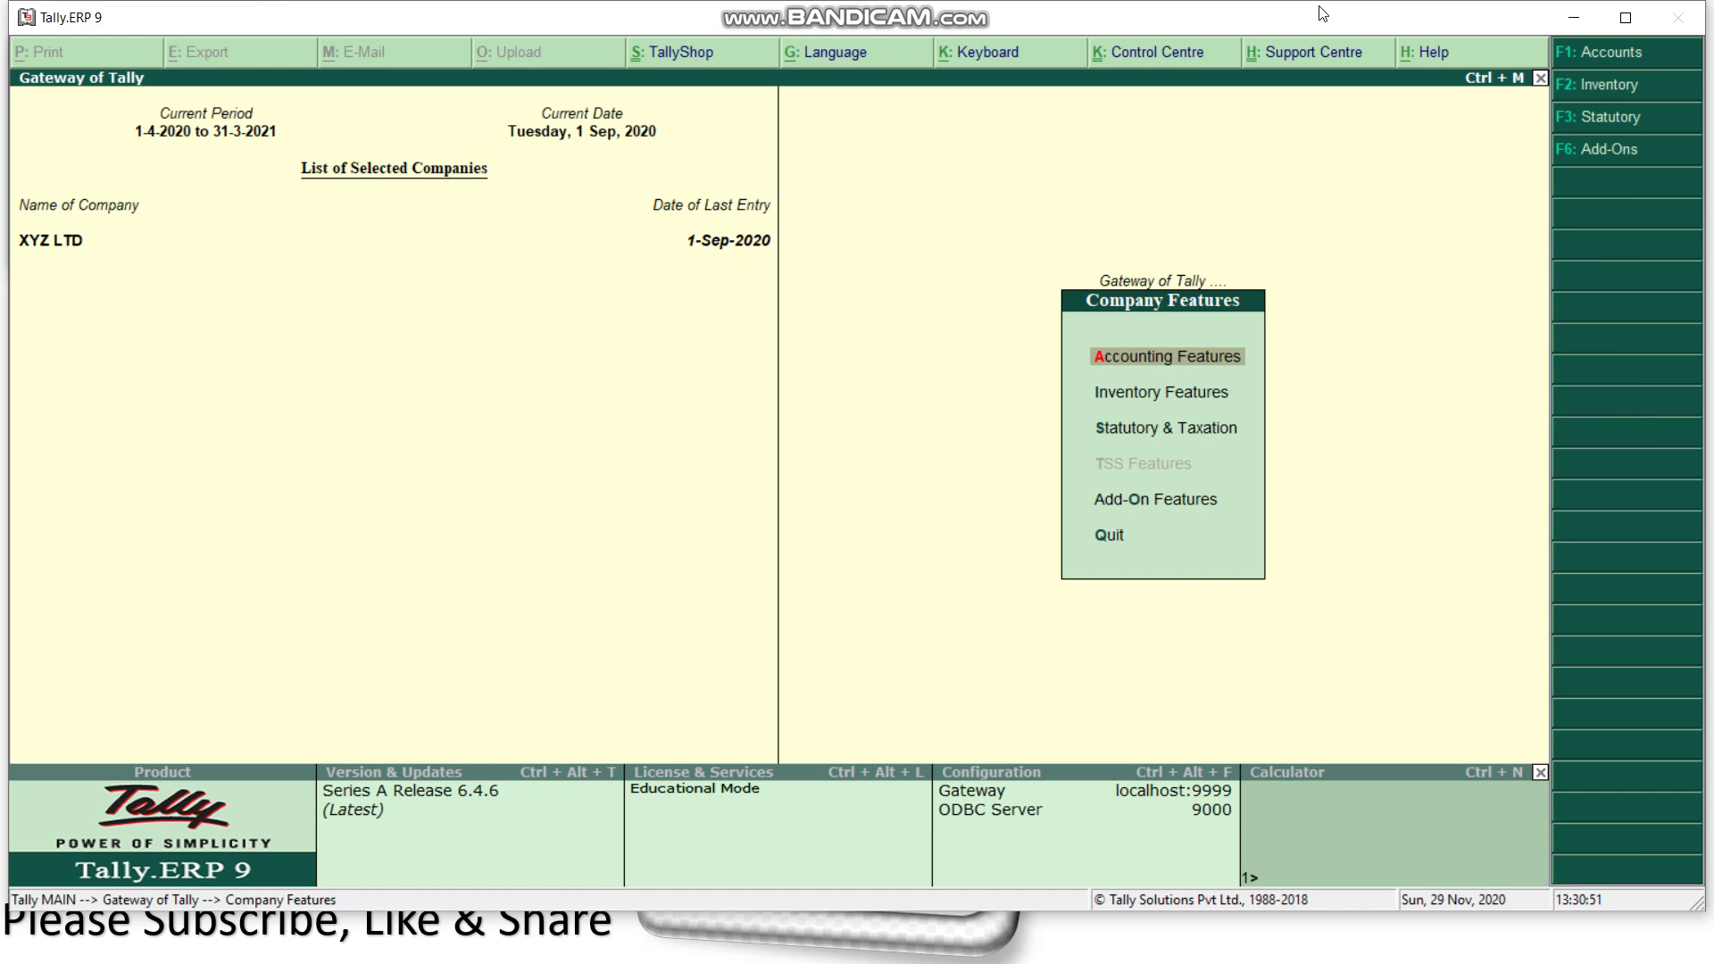
{"action": "key", "text": "Return"}
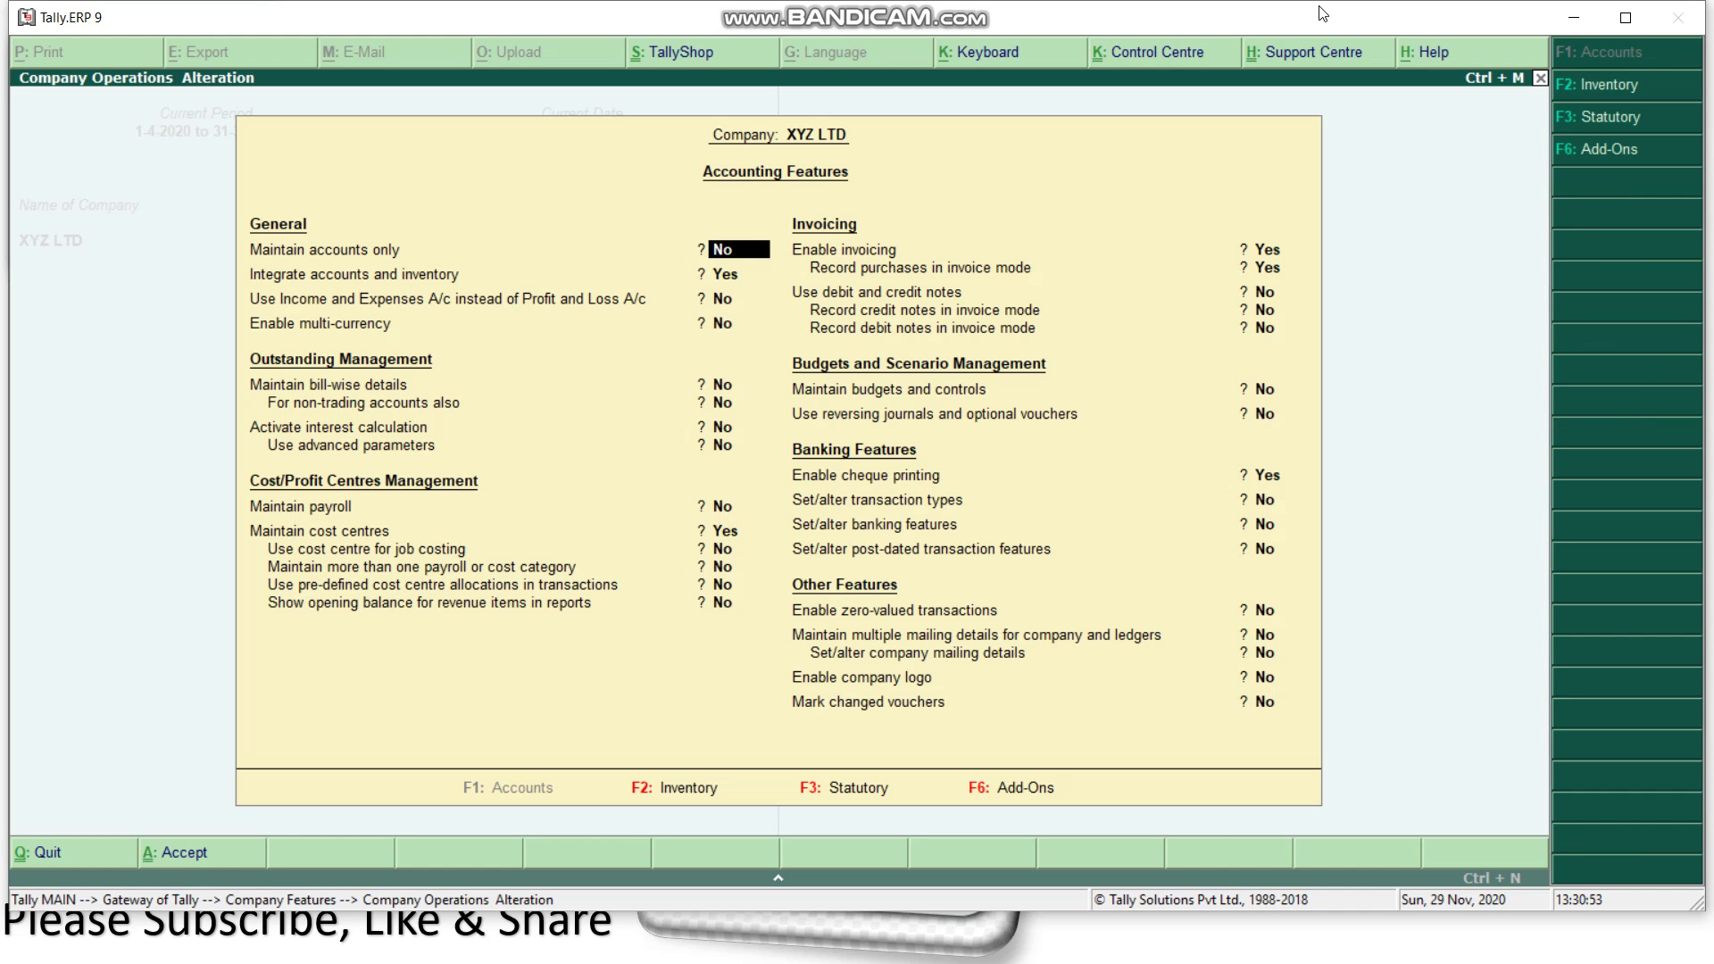
{"action": "key", "text": "Return"}
{"action": "key", "text": "Return"}
{"action": "key", "text": "Return"}
{"action": "key", "text": "Return"}
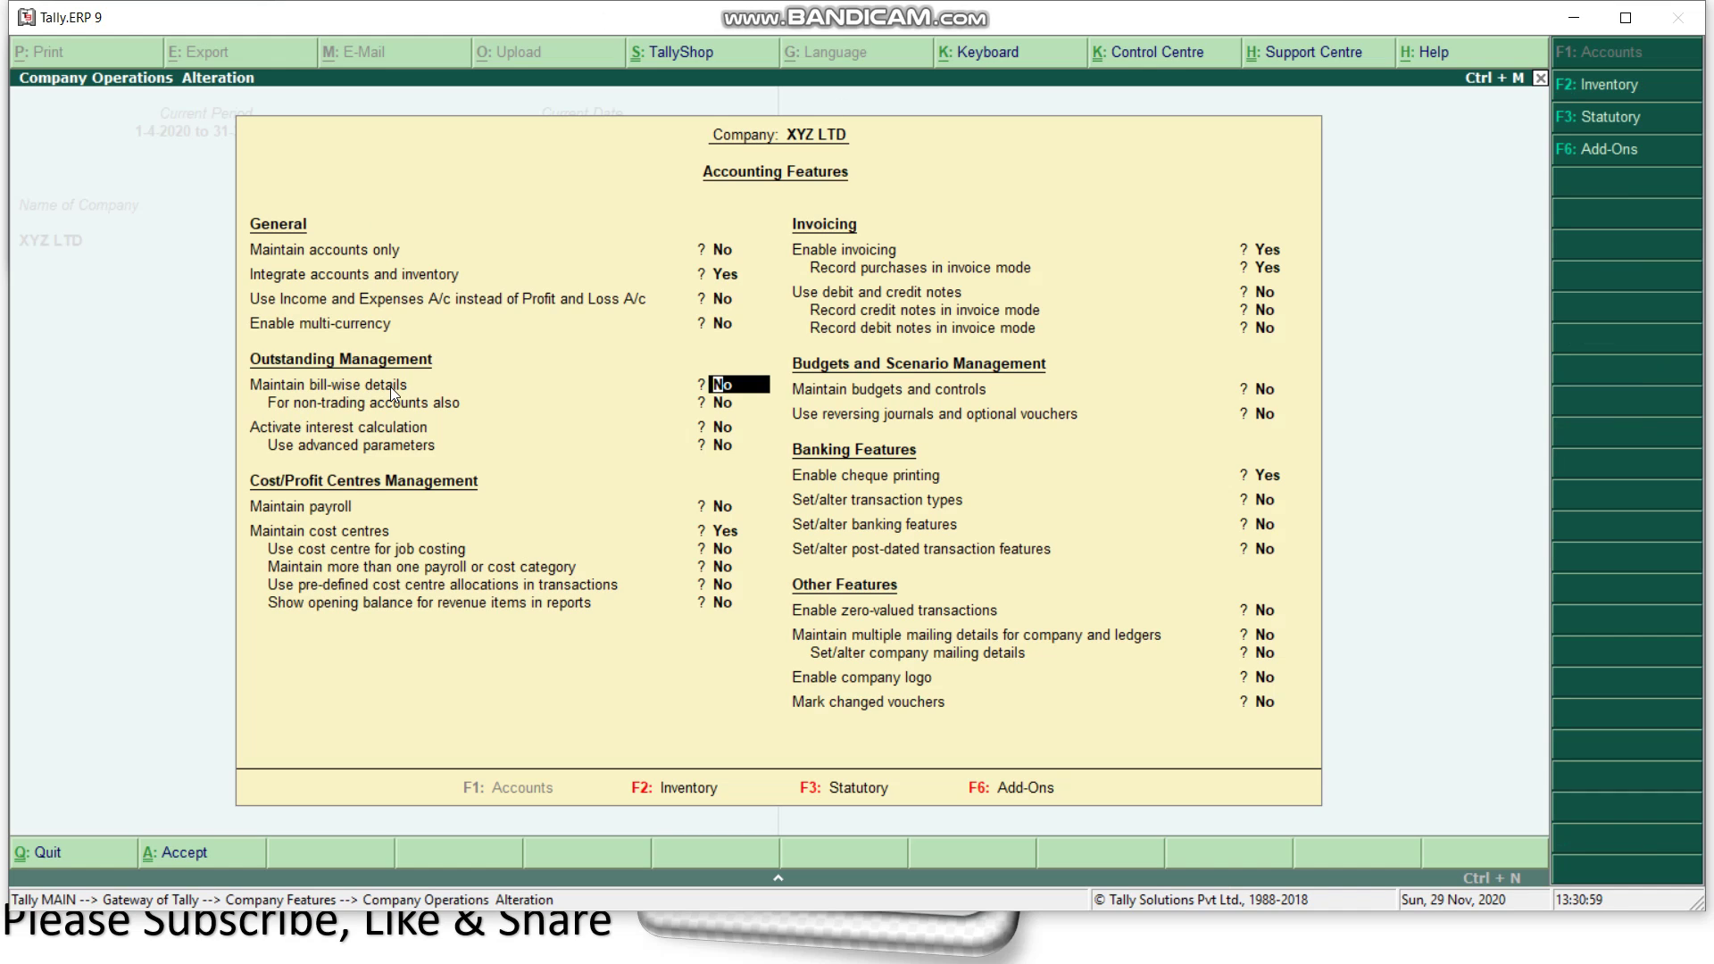
{"action": "type", "text": "y"}
{"action": "key", "text": "Return"}
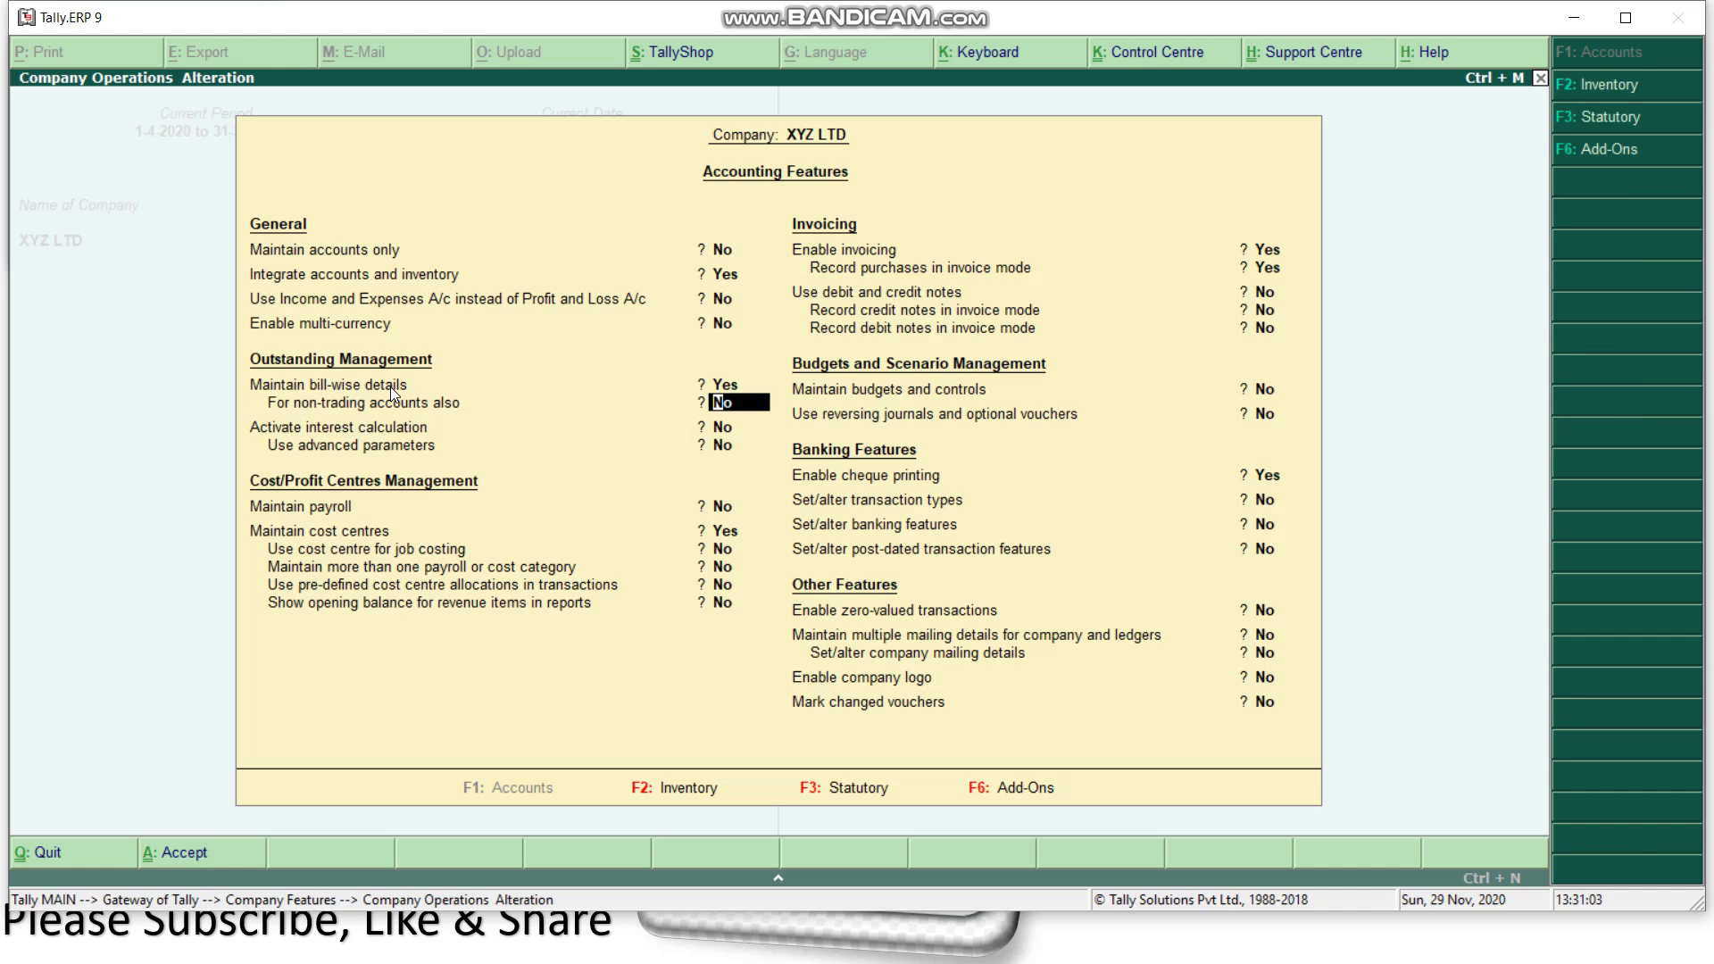
{"action": "key", "text": "ctrl+a"}
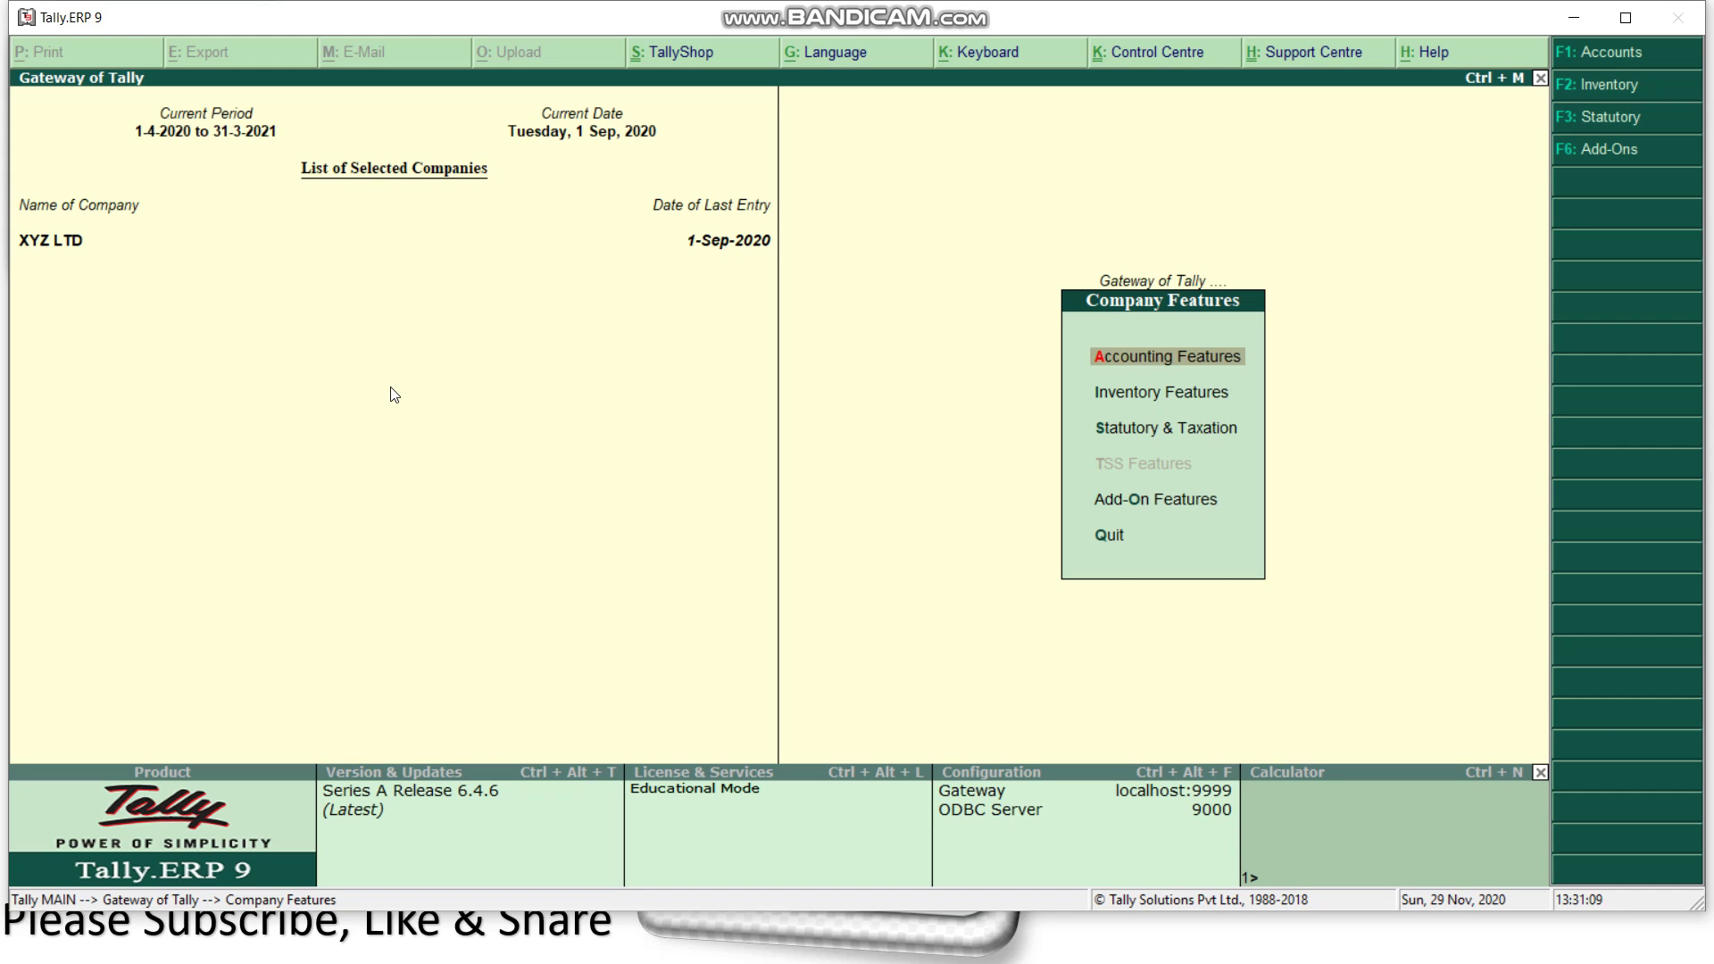
{"action": "key", "text": "Escape"}
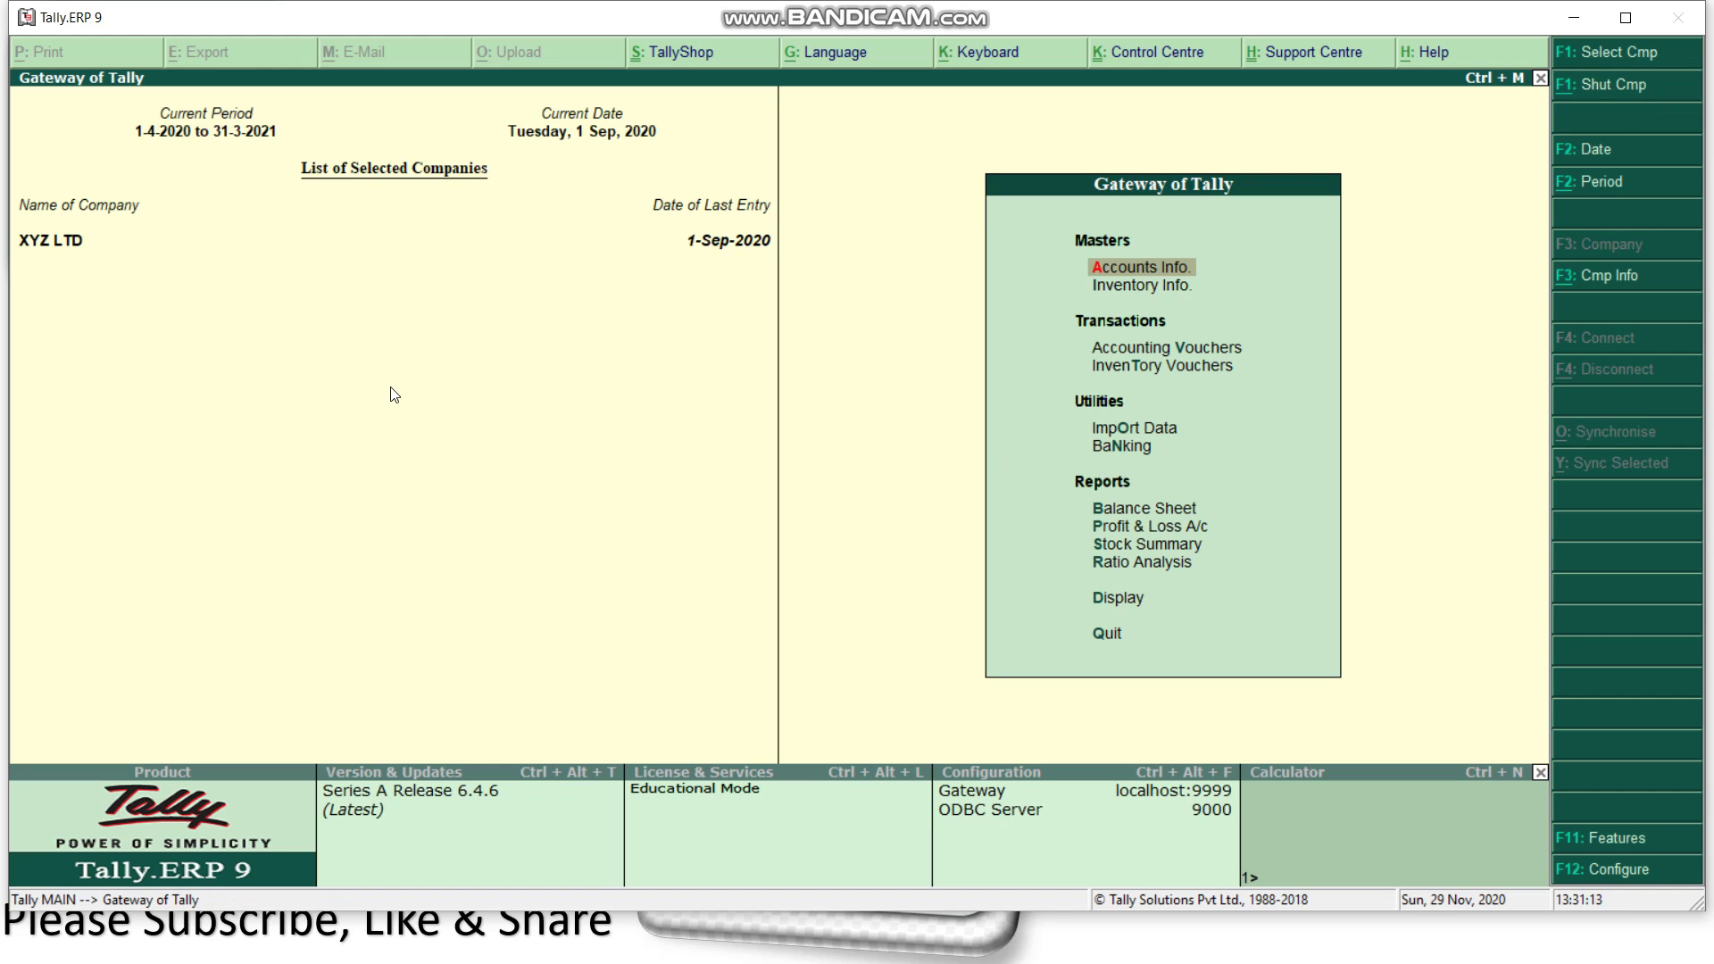
Start a new single ledger with the customer's name and place it under the Sundry Debtors group.
{"action": "key", "text": "Return"}
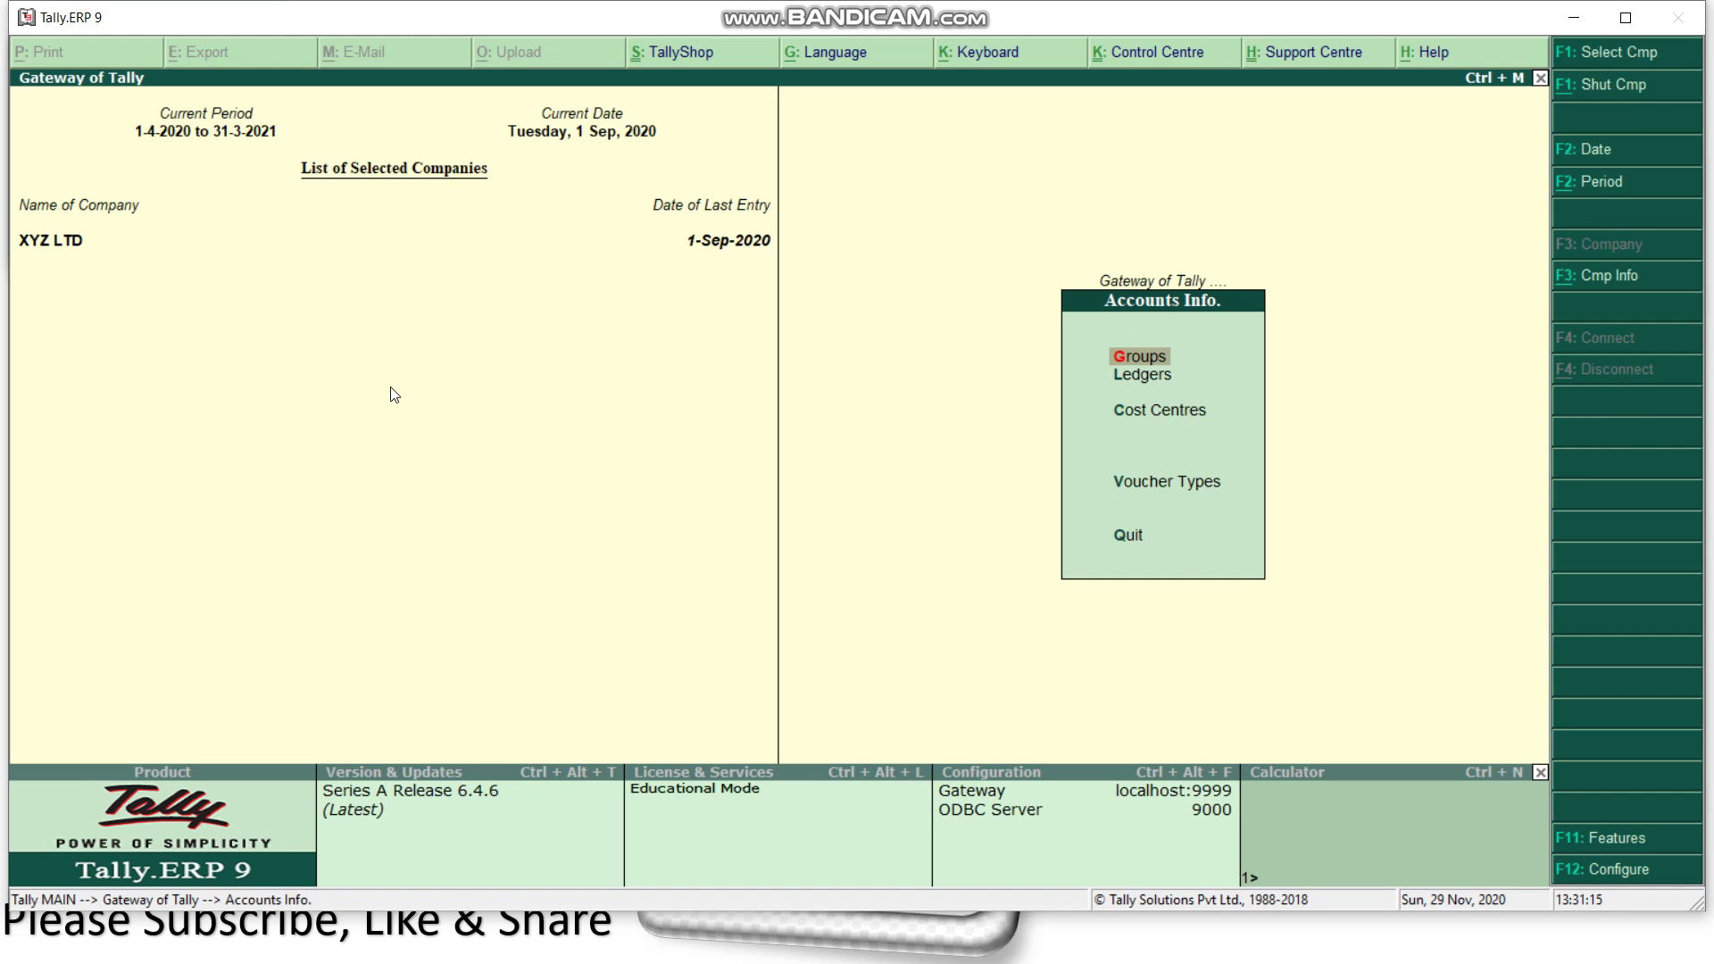
{"action": "key", "text": "Down"}
{"action": "key", "text": "Return"}
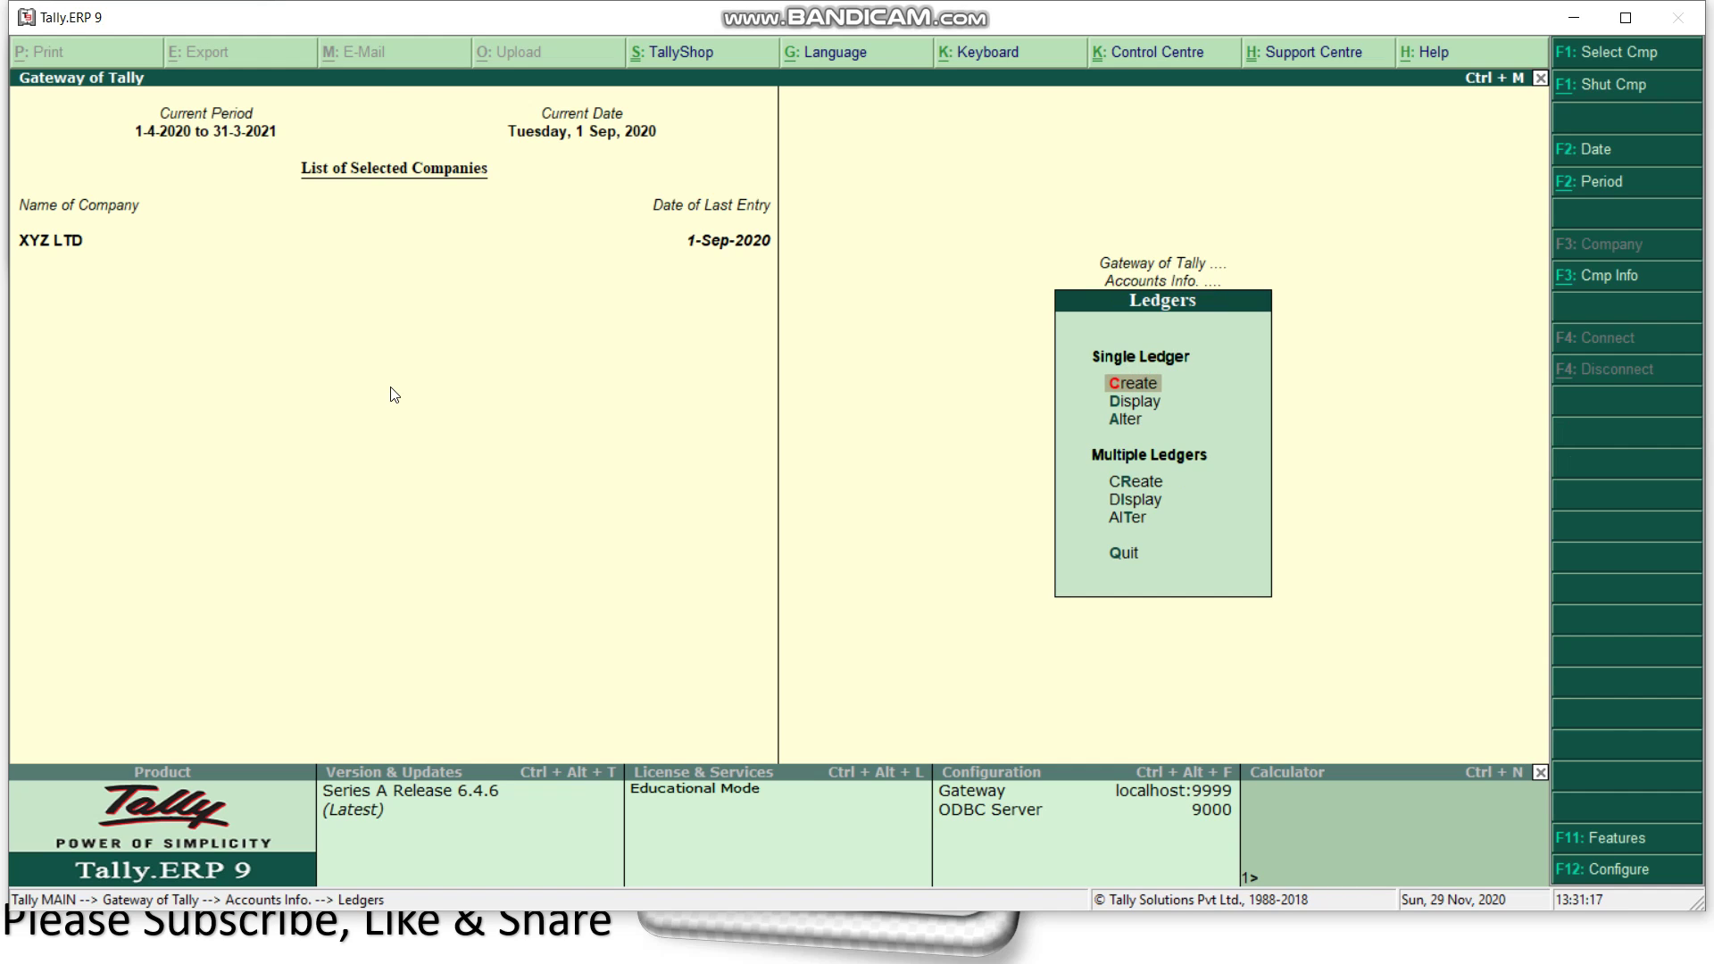
{"action": "key", "text": "Return"}
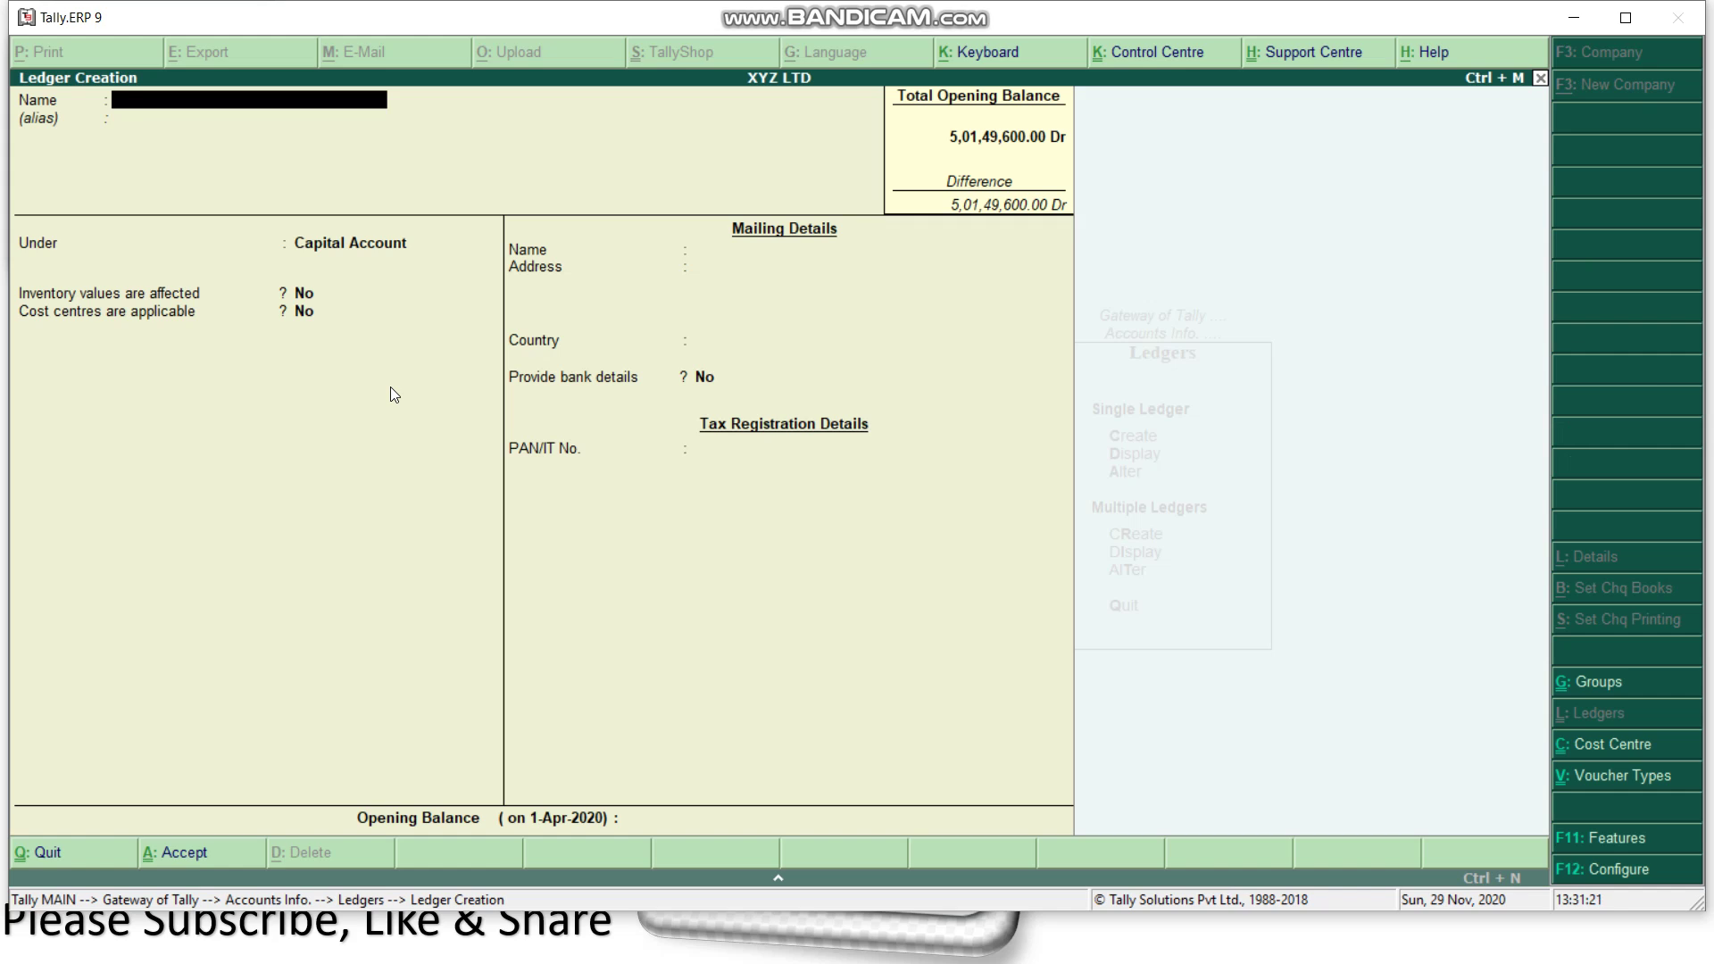
{"action": "type", "text": "Rakesh Kr"}
{"action": "key", "text": "Return"}
{"action": "key", "text": "Return"}
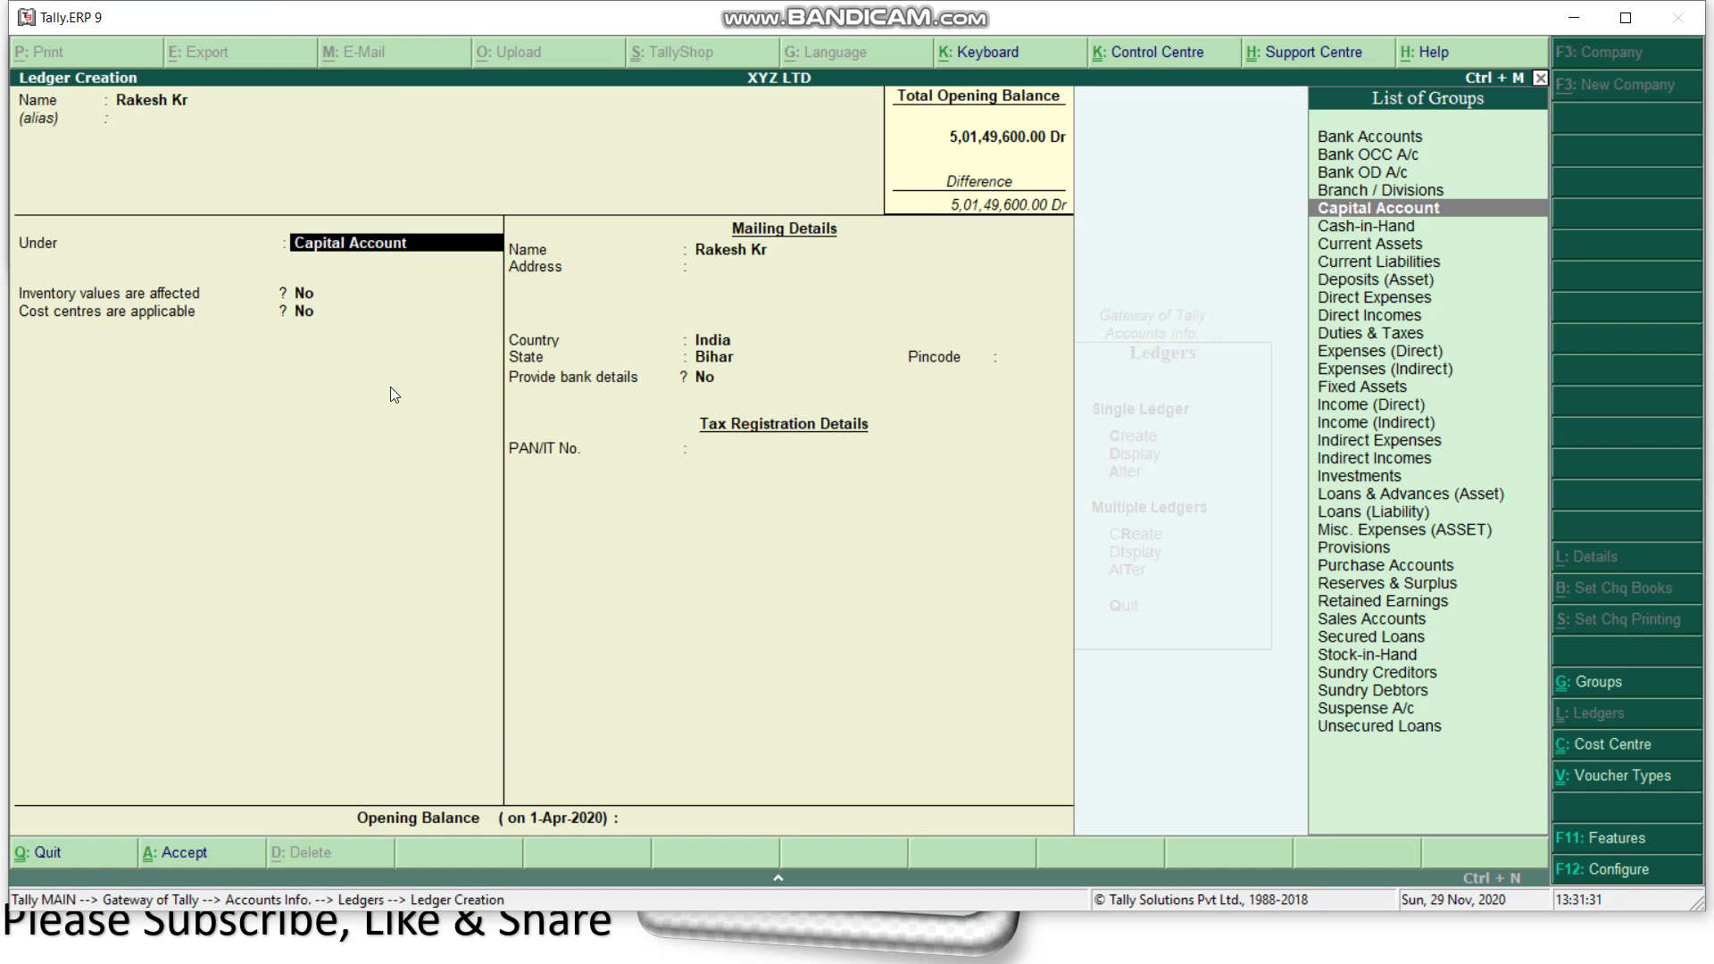
{"action": "type", "text": "Sun"}
{"action": "key", "text": "Down"}
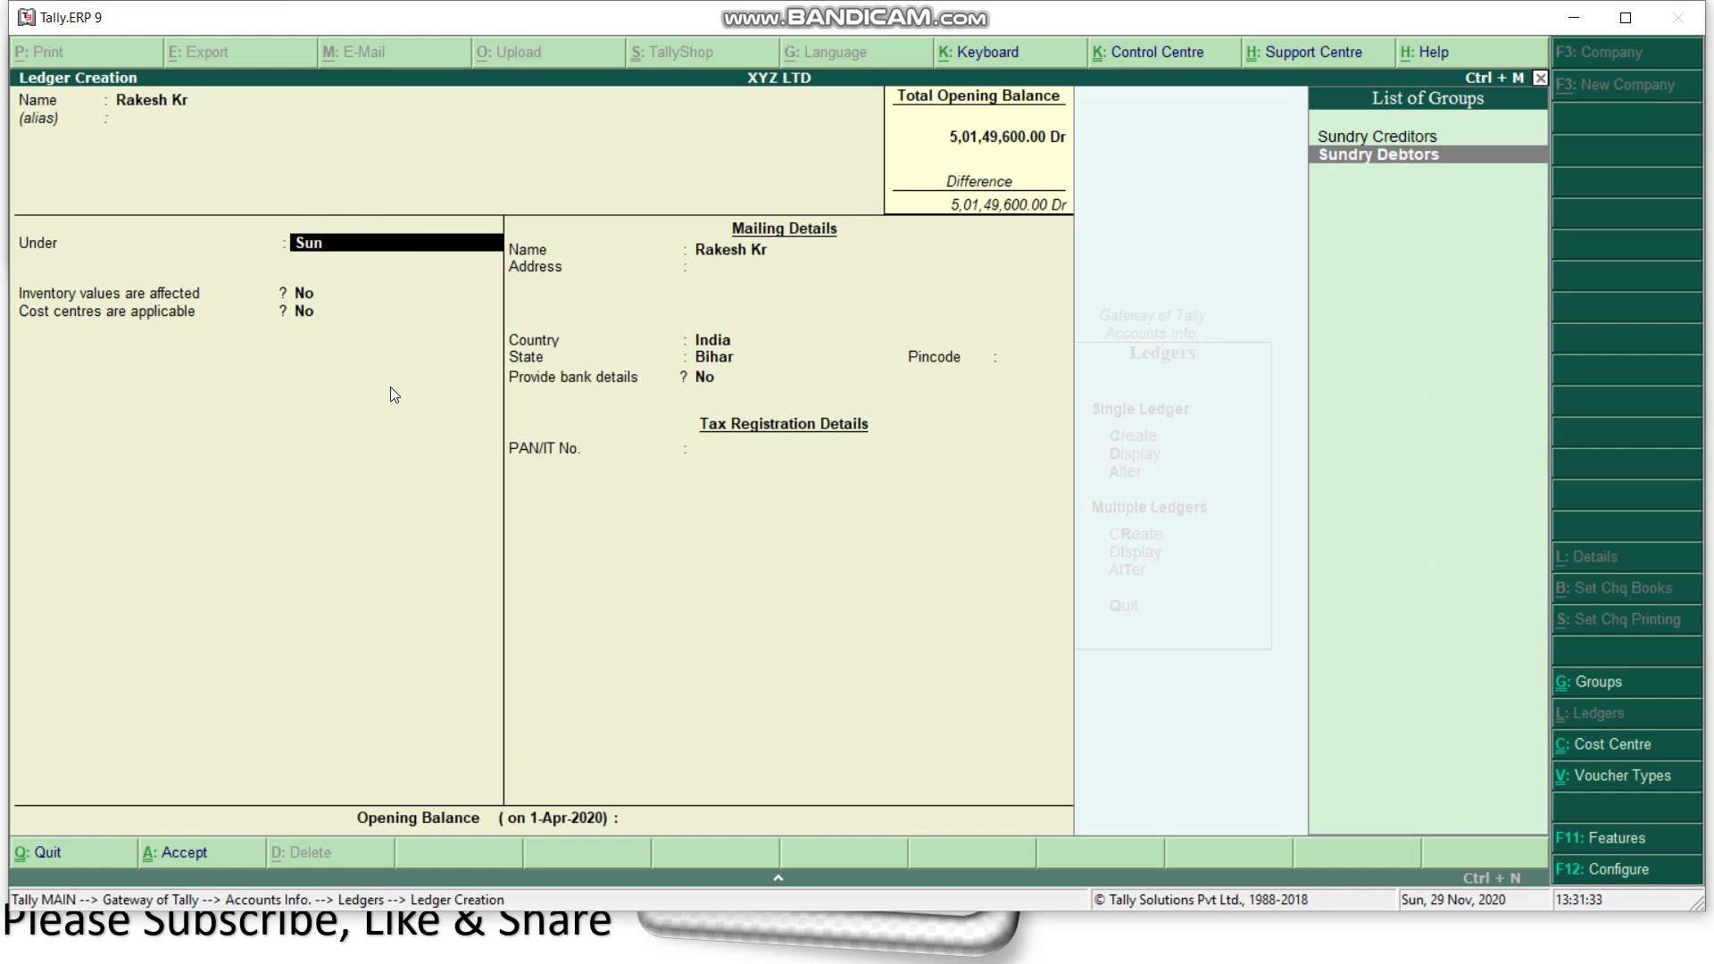
{"action": "key", "text": "Return"}
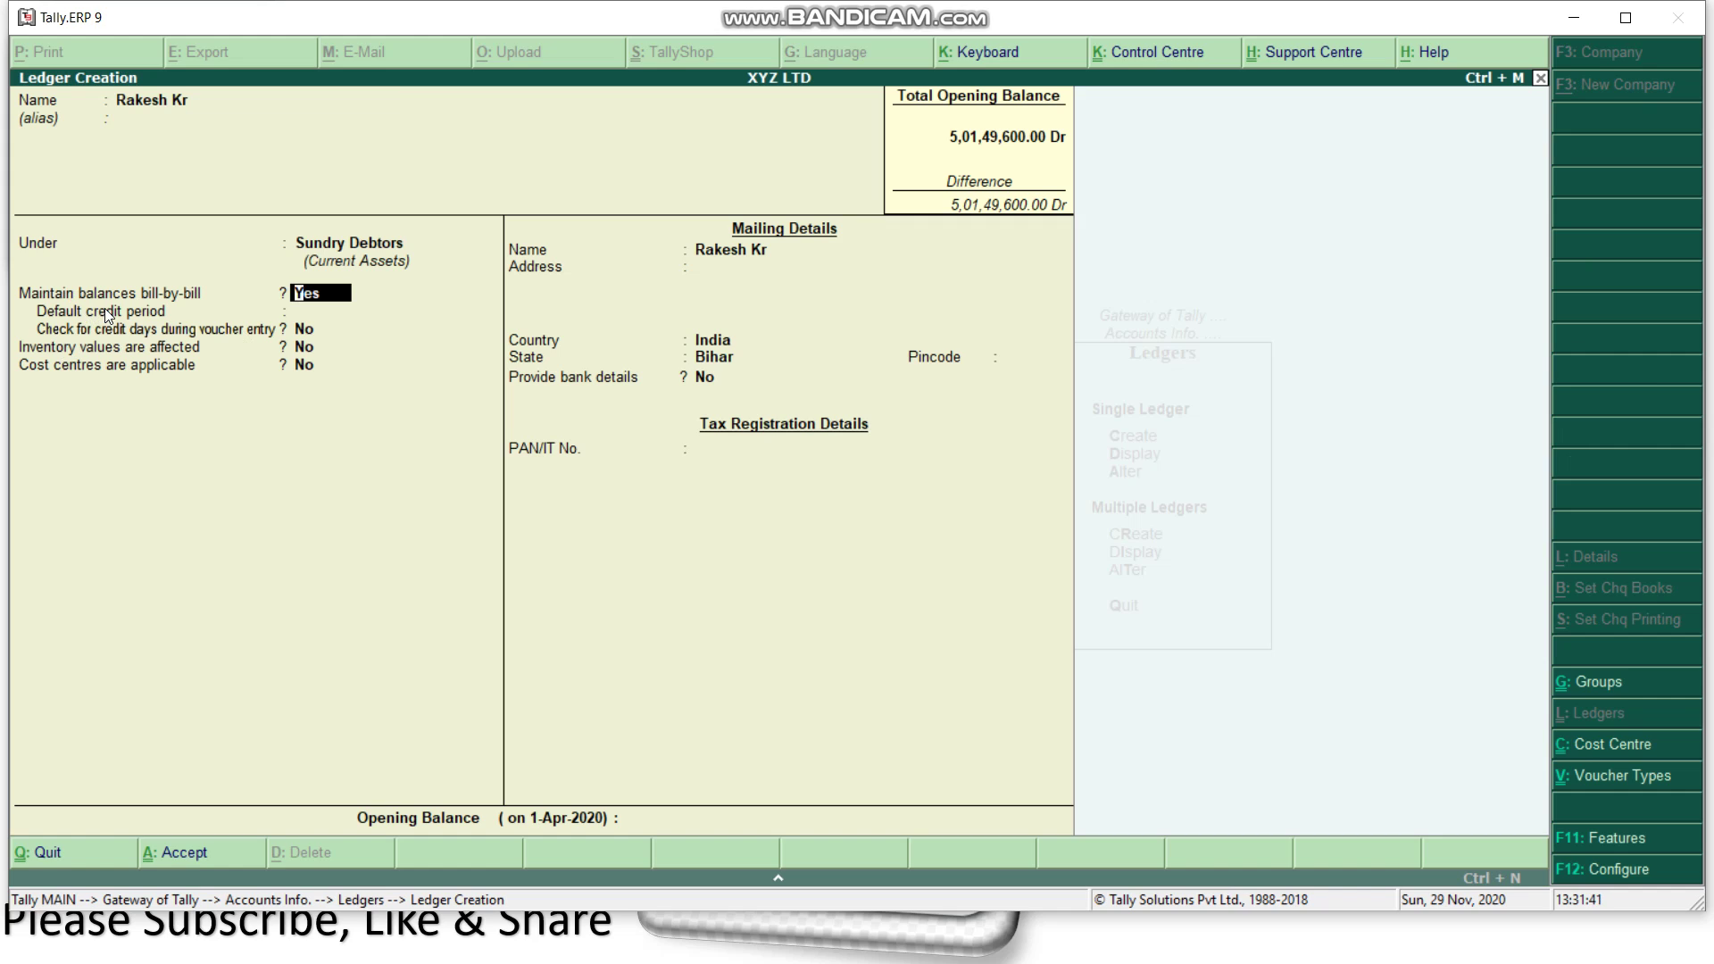
Keep bill-by-bill balances on, set the ledger's default credit period to 10 days, and save the ledger.
{"action": "key", "text": "Return"}
{"action": "type", "text": "10"}
{"action": "key", "text": "Return"}
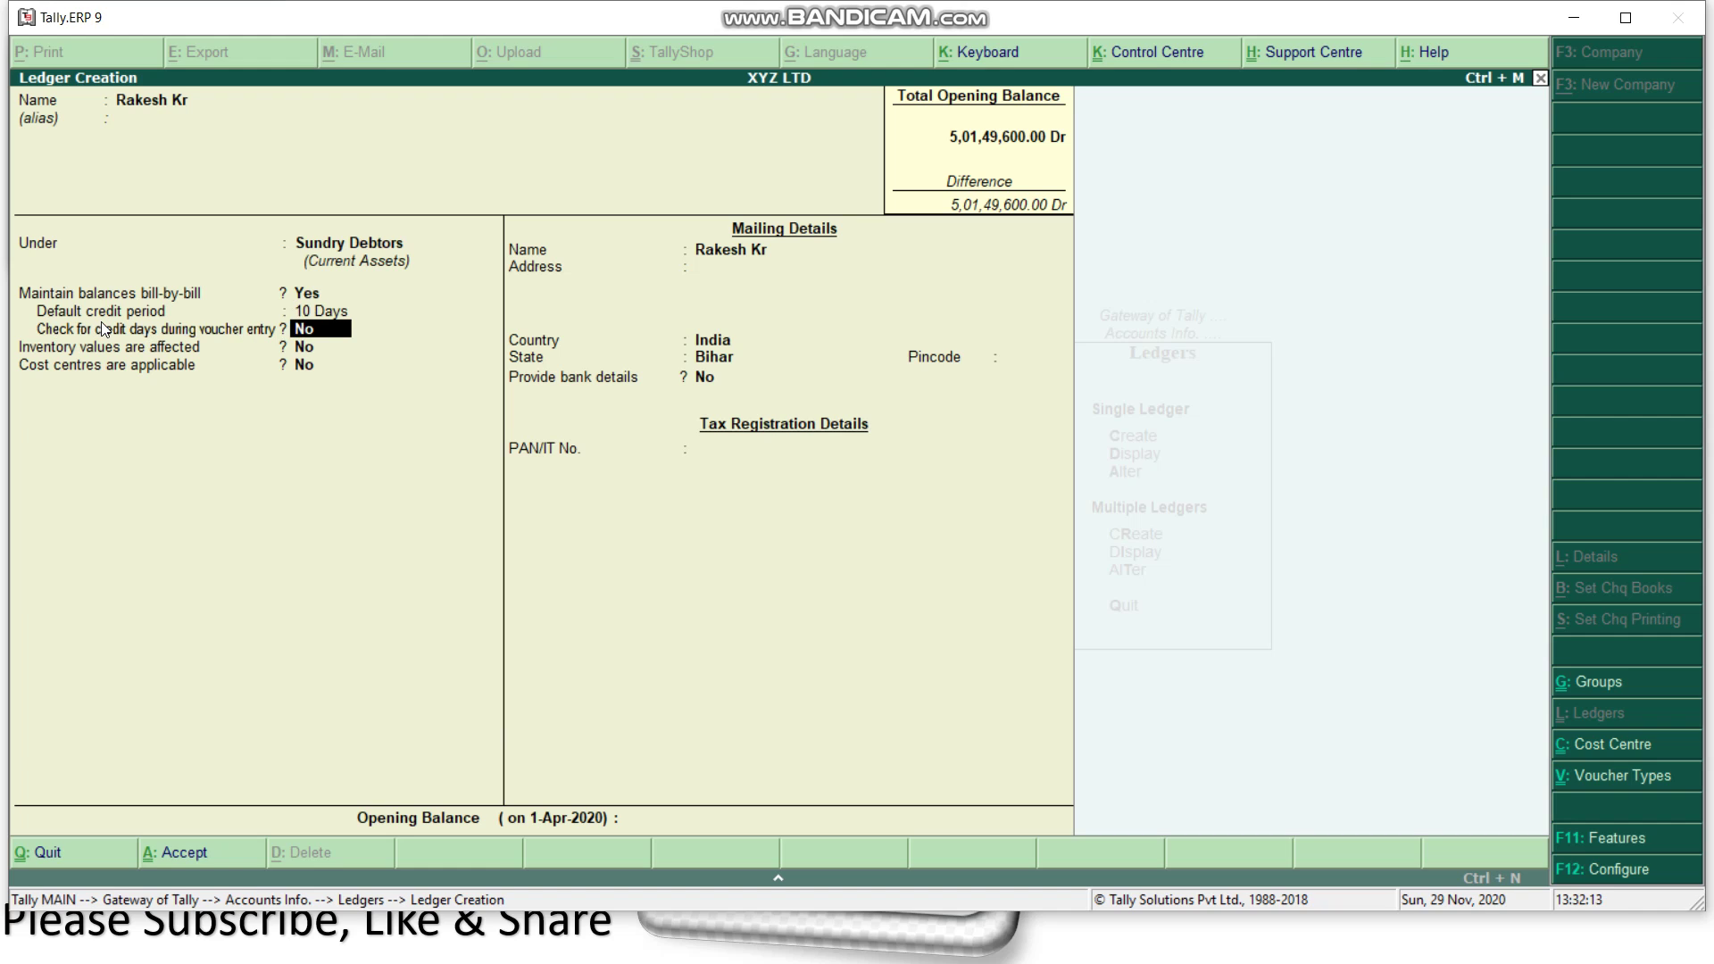
{"action": "key", "text": "Return"}
{"action": "key", "text": "Return"}
{"action": "key", "text": "Return"}
{"action": "key", "text": "Return"}
{"action": "key", "text": "Return"}
{"action": "key", "text": "Return"}
{"action": "key", "text": "Return"}
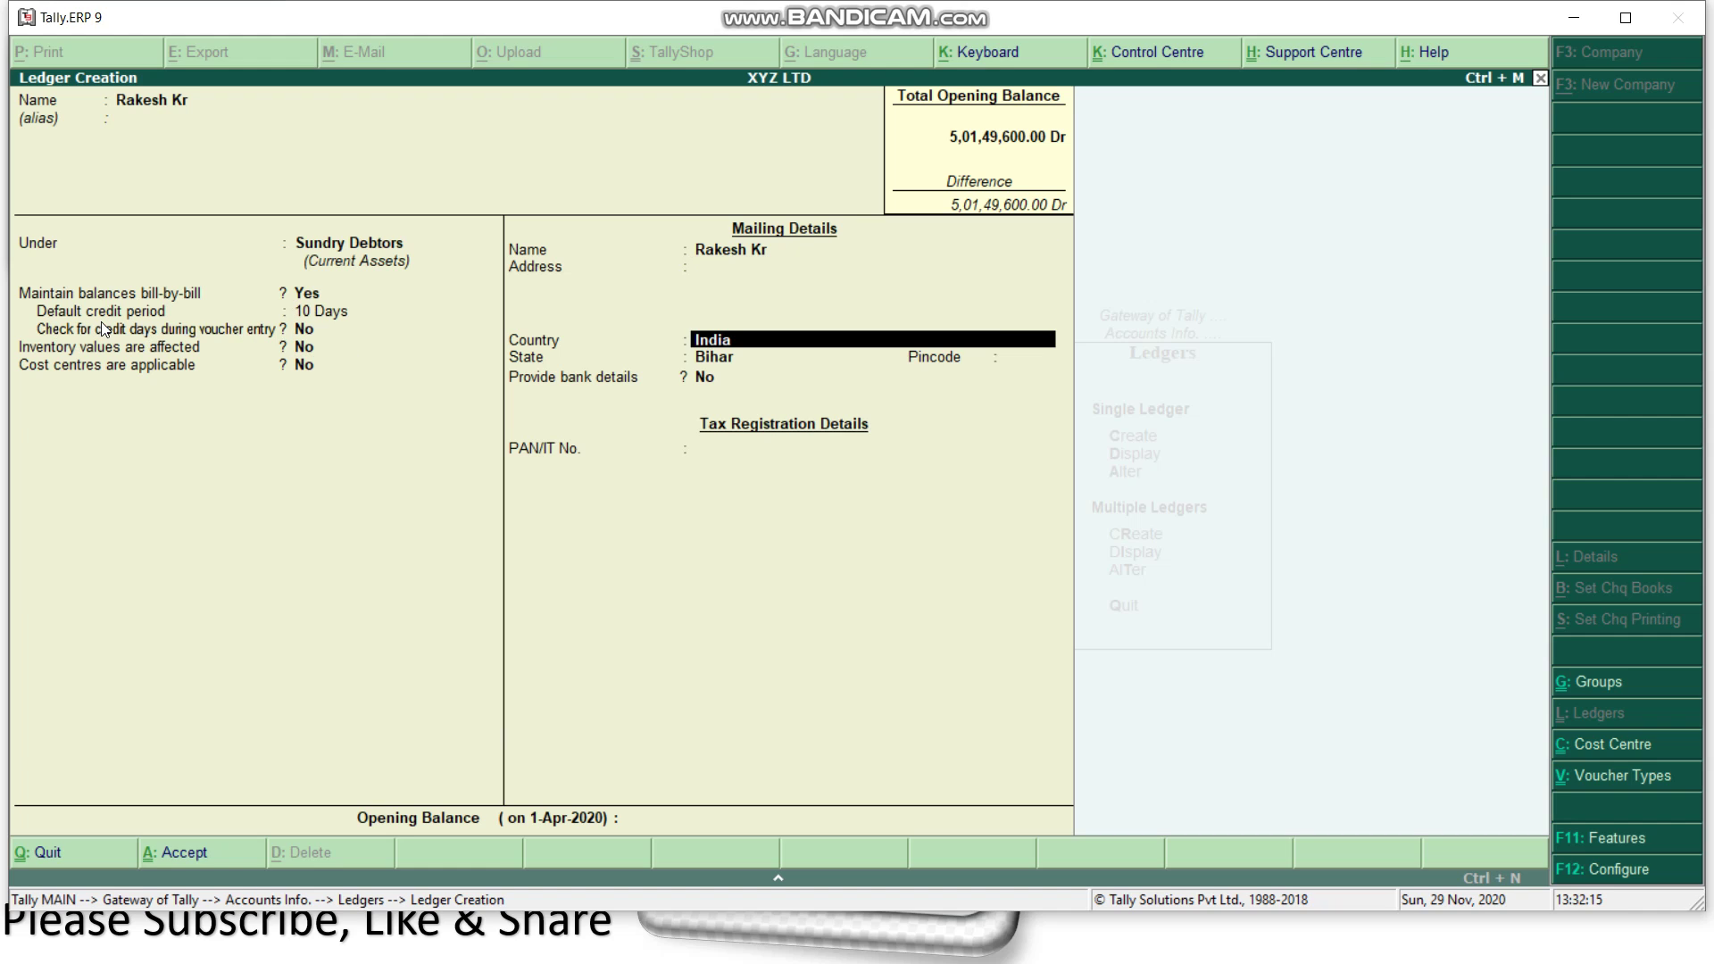
{"action": "key", "text": "Return"}
{"action": "key", "text": "Return"}
{"action": "key", "text": "Return"}
{"action": "key", "text": "Return"}
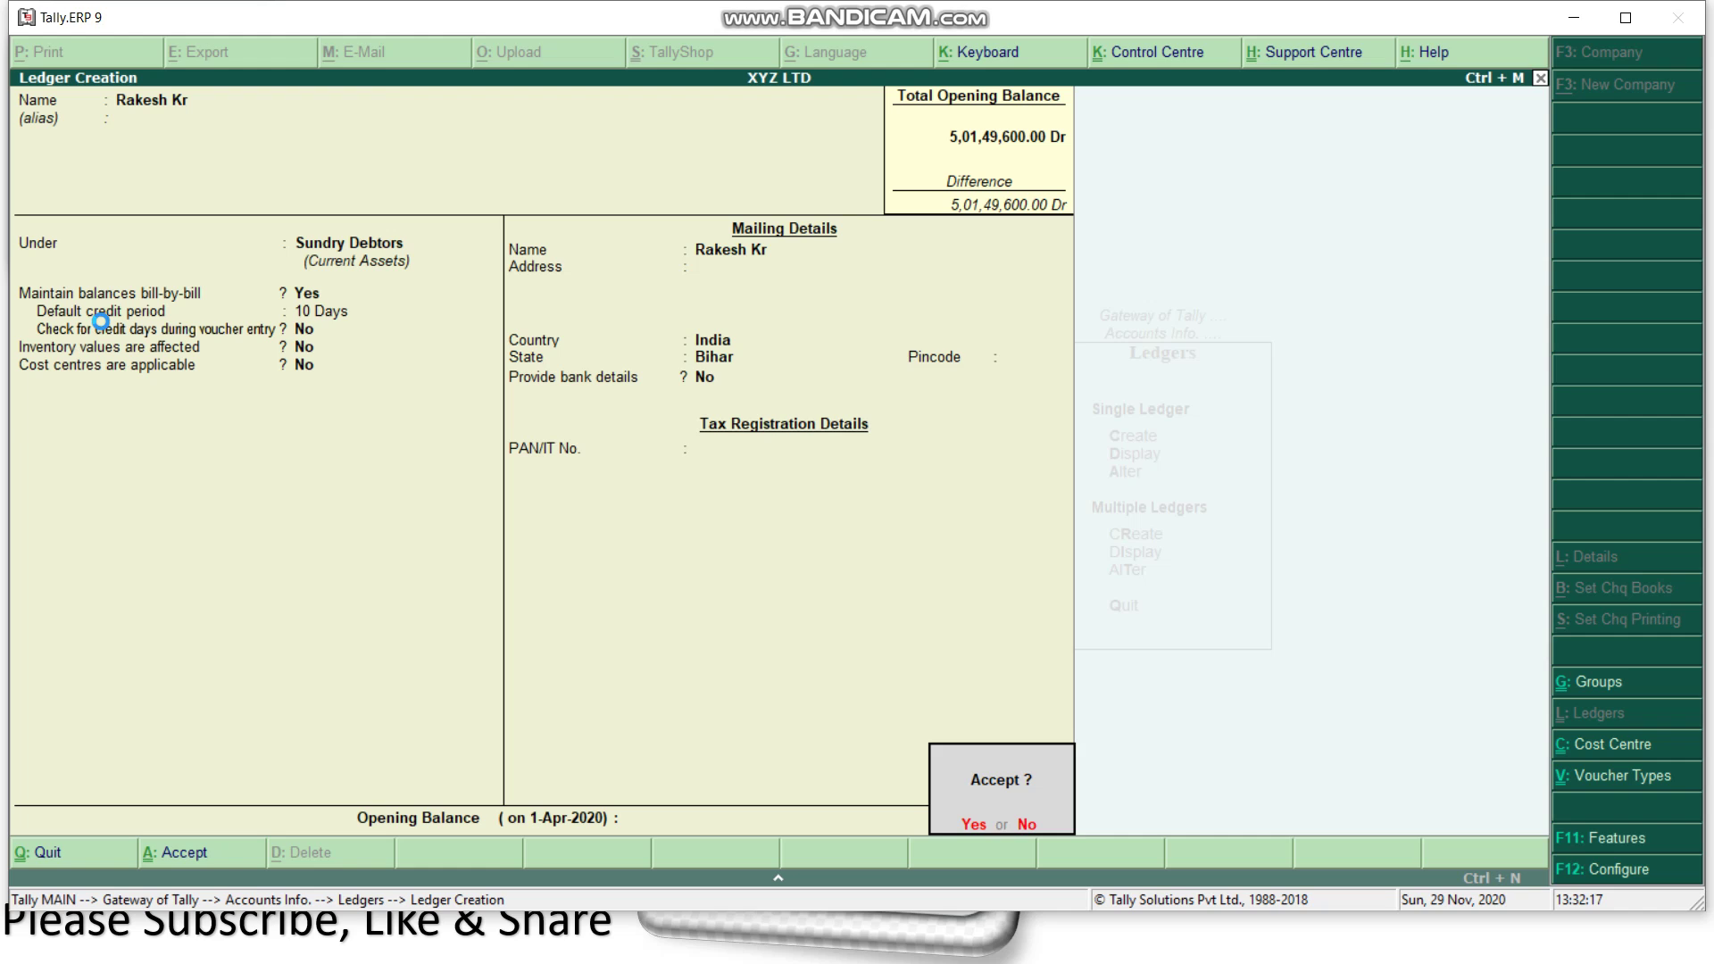
{"action": "key", "text": "Return"}
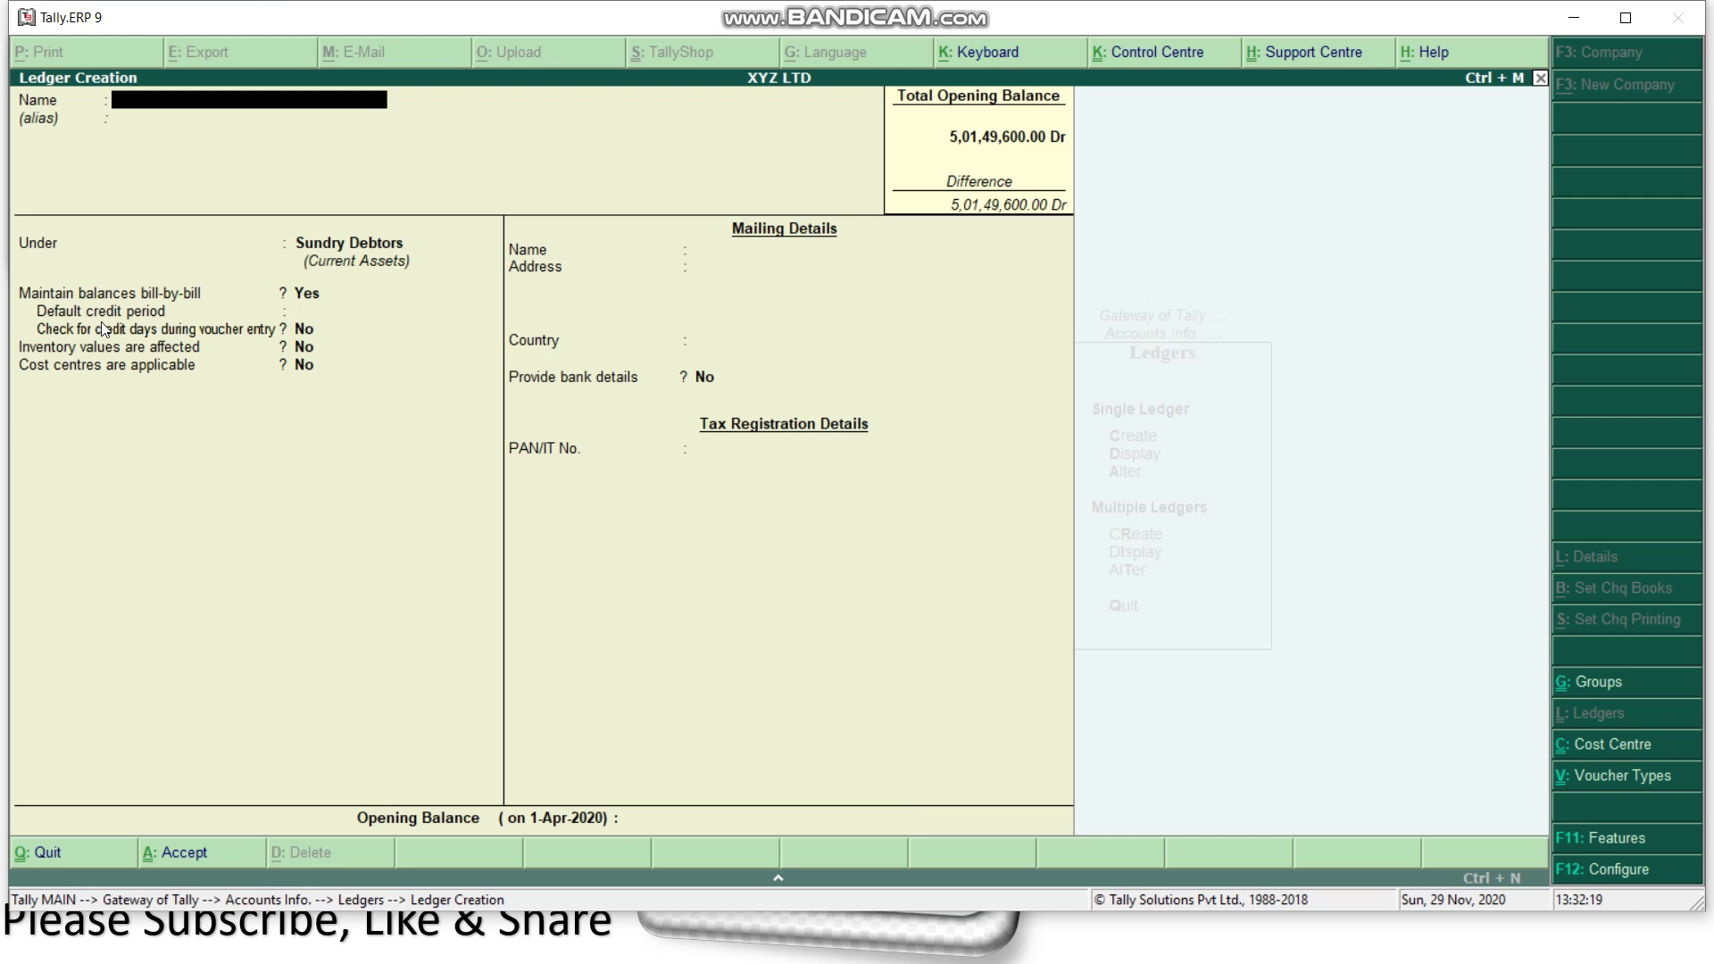
{"action": "key", "text": "Escape"}
{"action": "key", "text": "Escape"}
{"action": "key", "text": "Escape"}
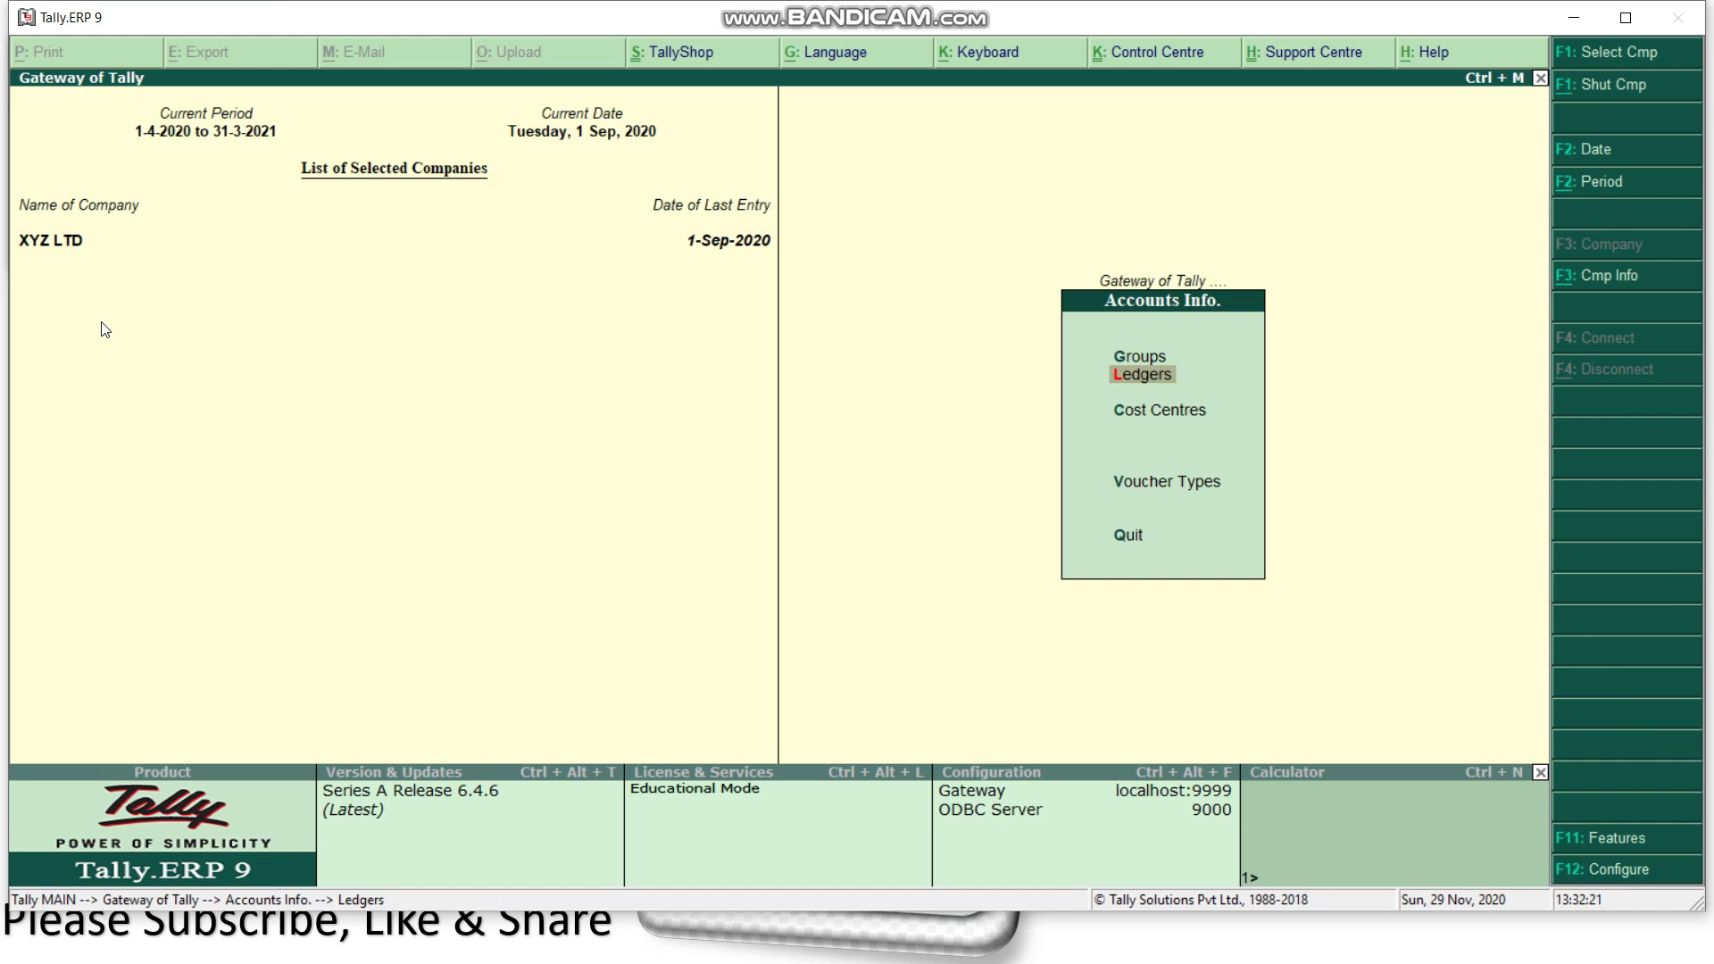
Start a sales voucher with the newly created customer ledger as party account and Sales as the sales ledger.
{"action": "key", "text": "Down"}
{"action": "key", "text": "Down"}
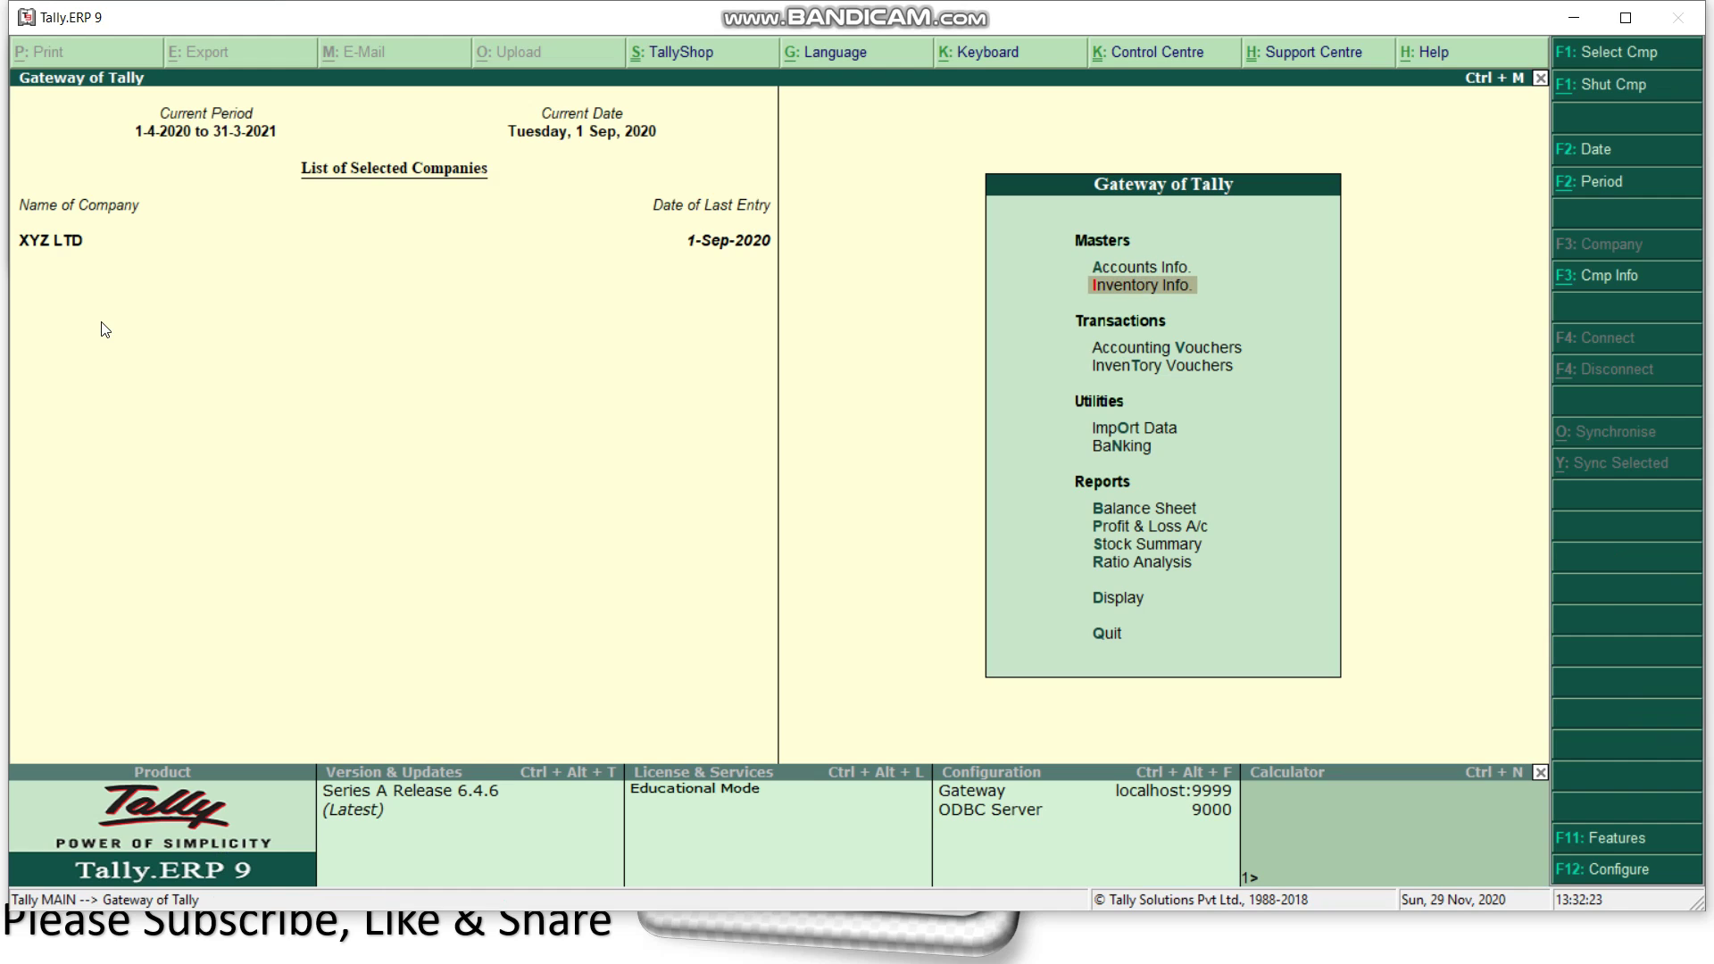
{"action": "key", "text": "Return"}
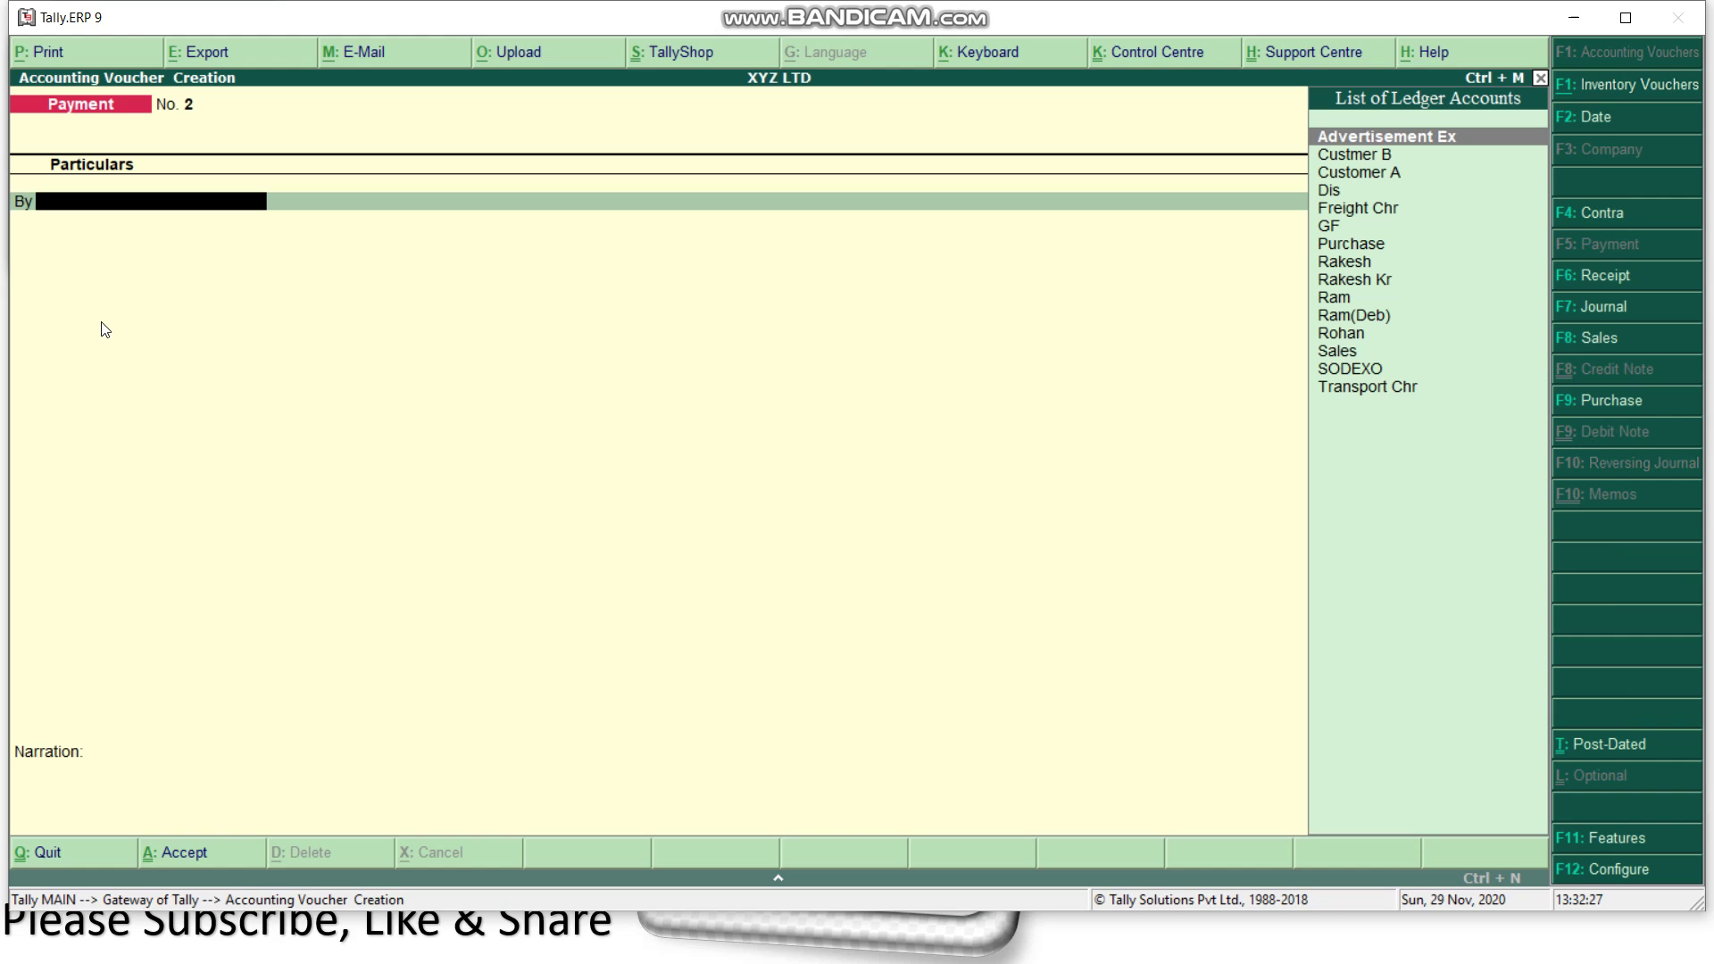
{"action": "key", "text": "F8"}
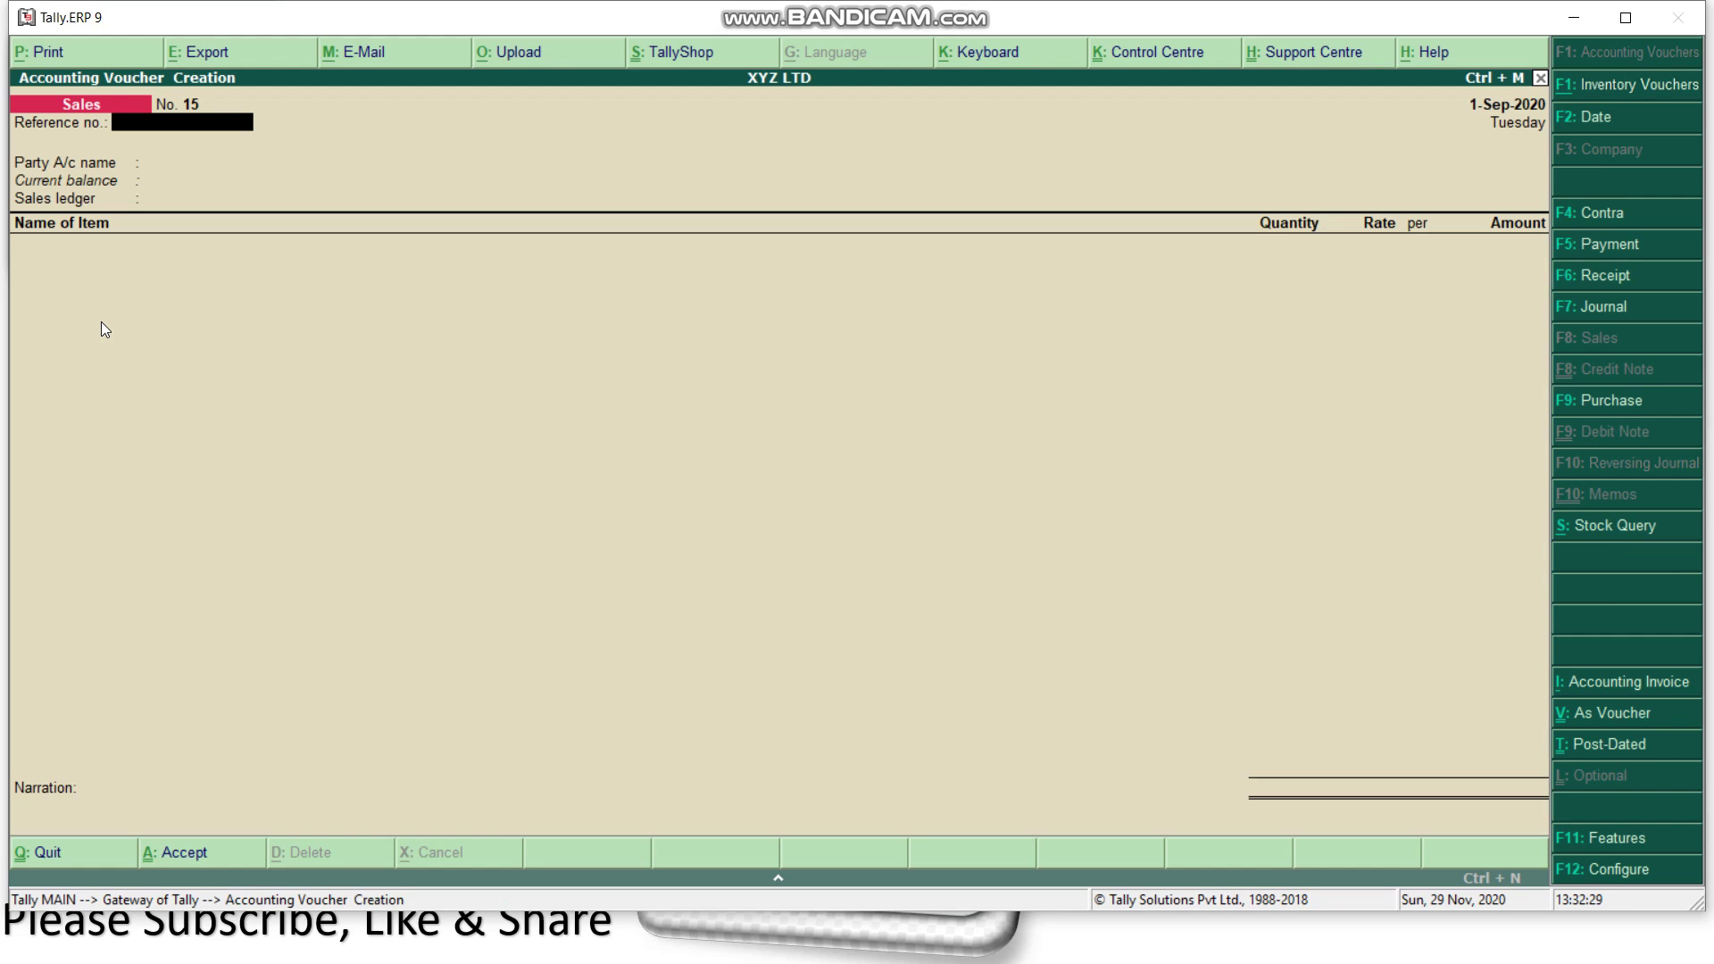
{"action": "key", "text": "Return"}
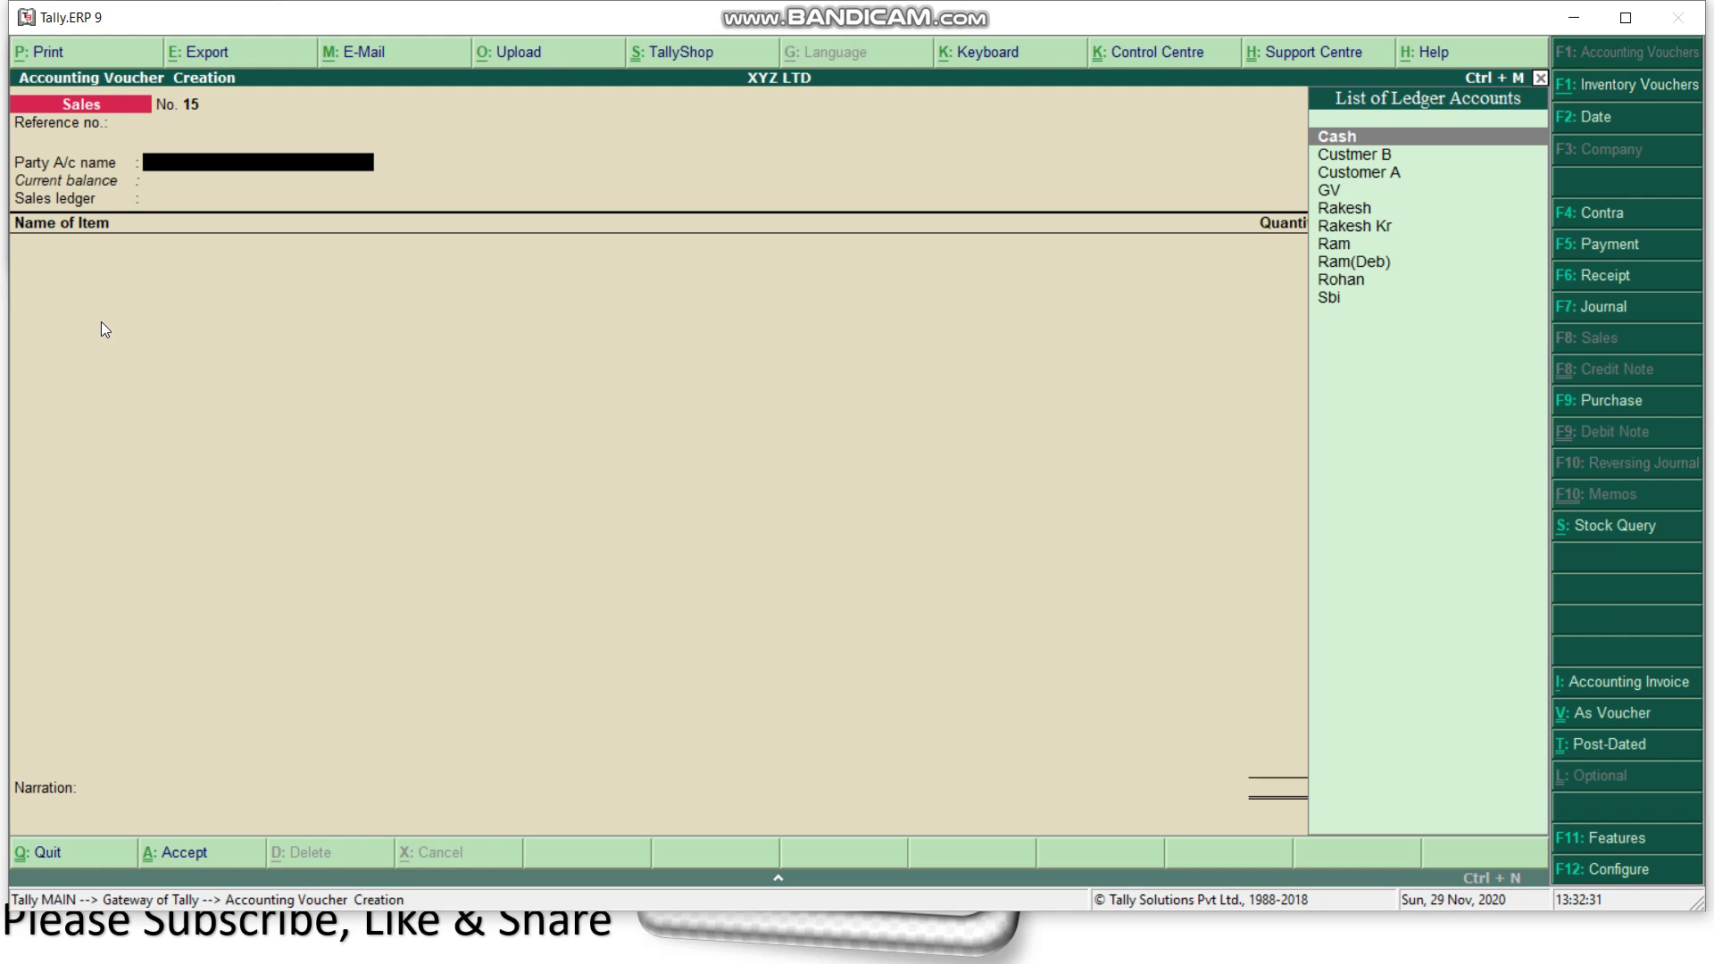
{"action": "key", "text": "Down"}
{"action": "key", "text": "Down"}
{"action": "key", "text": "Down"}
{"action": "key", "text": "Down"}
{"action": "key", "text": "Down"}
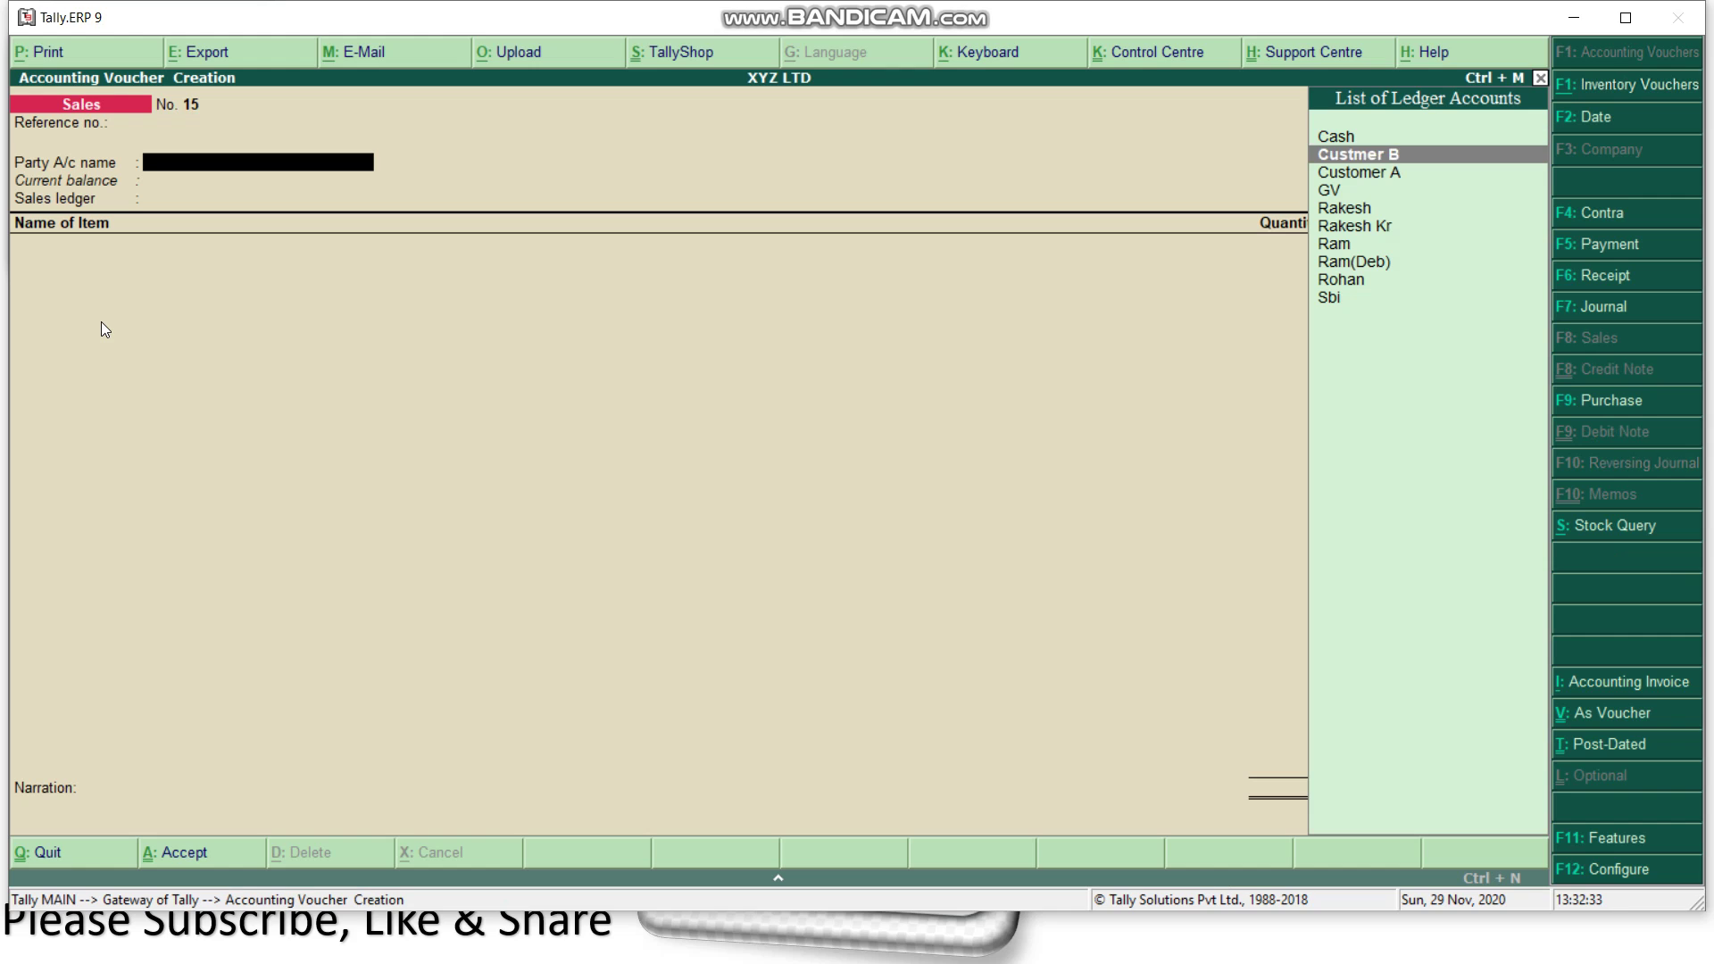
{"action": "key", "text": "Return"}
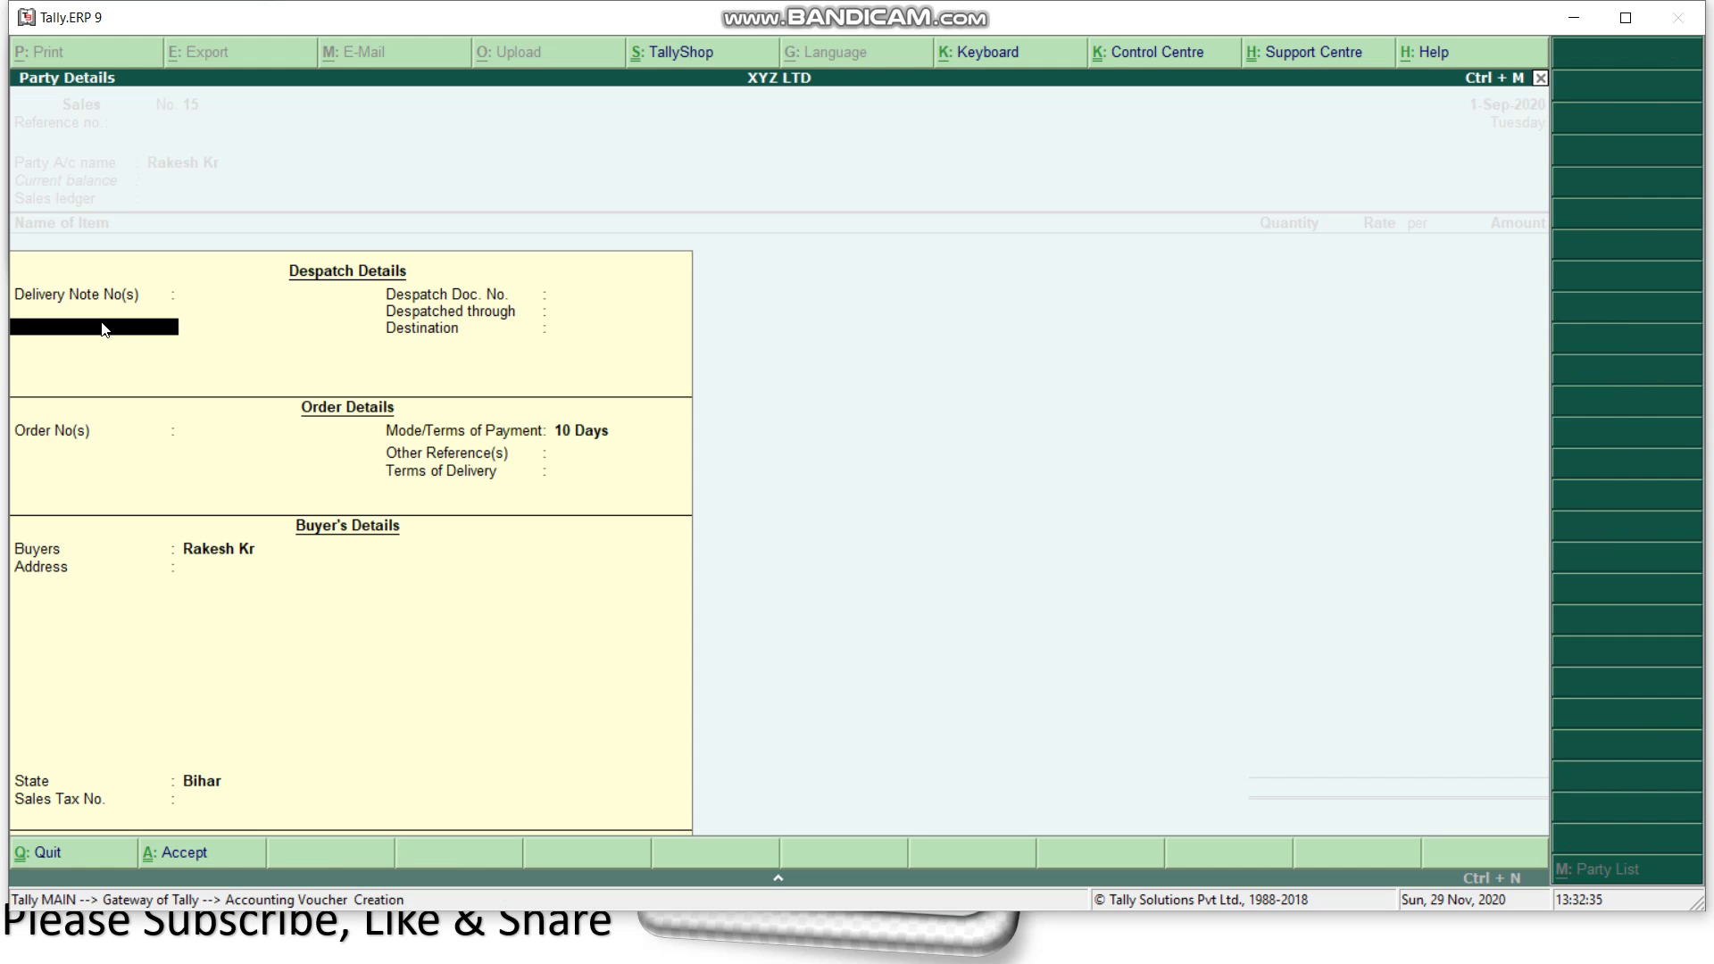
{"action": "key", "text": "ctrl+a"}
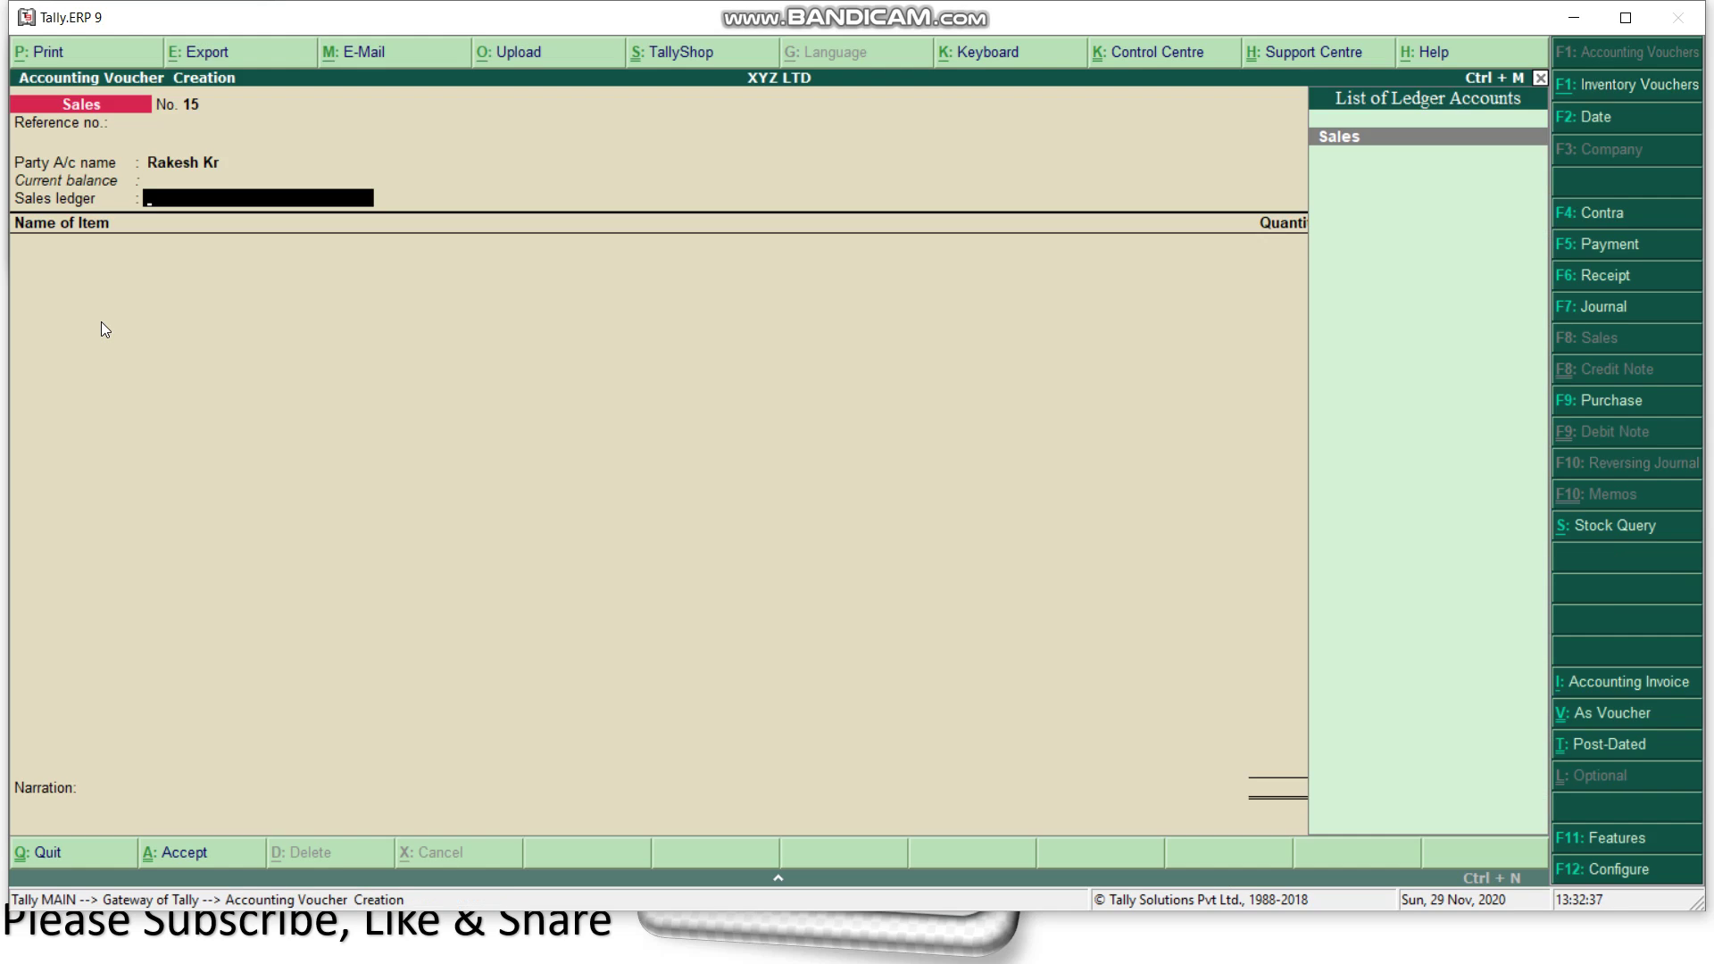
{"action": "key", "text": "Return"}
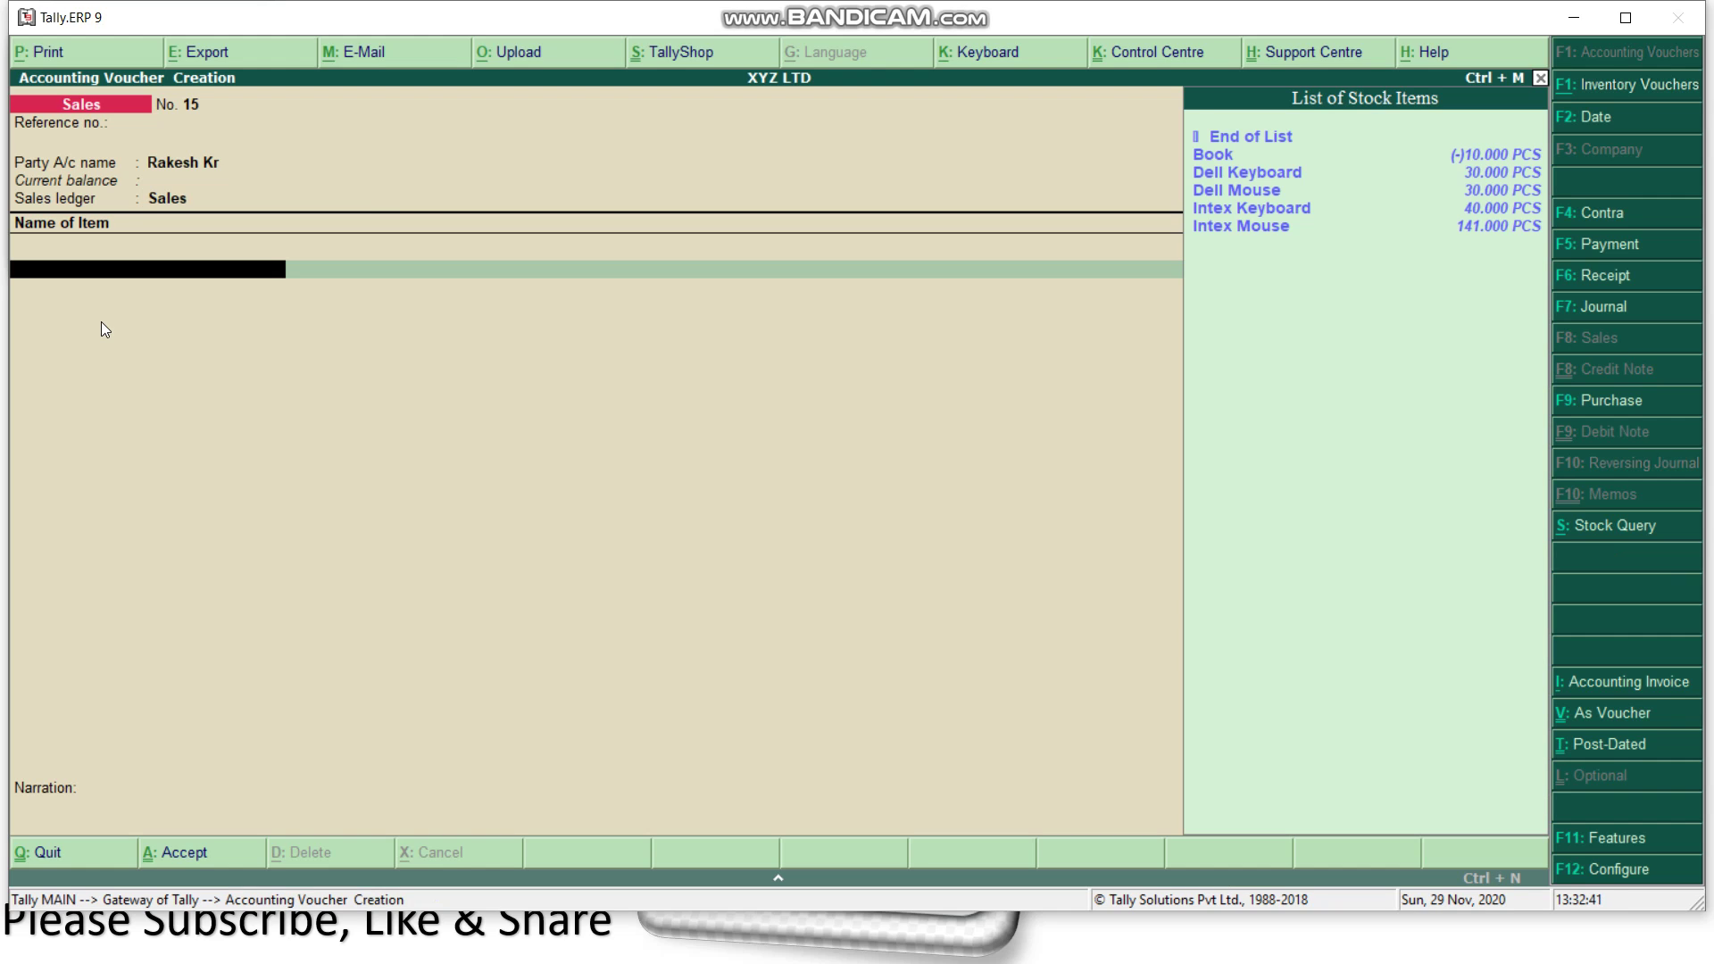
Add 10 PCS of Intex Mouse at a rate of 1,000.00 to the sales voucher and end the item list.
{"action": "key", "text": "Down"}
{"action": "key", "text": "Down"}
{"action": "key", "text": "Down"}
{"action": "key", "text": "Down"}
{"action": "key", "text": "Down"}
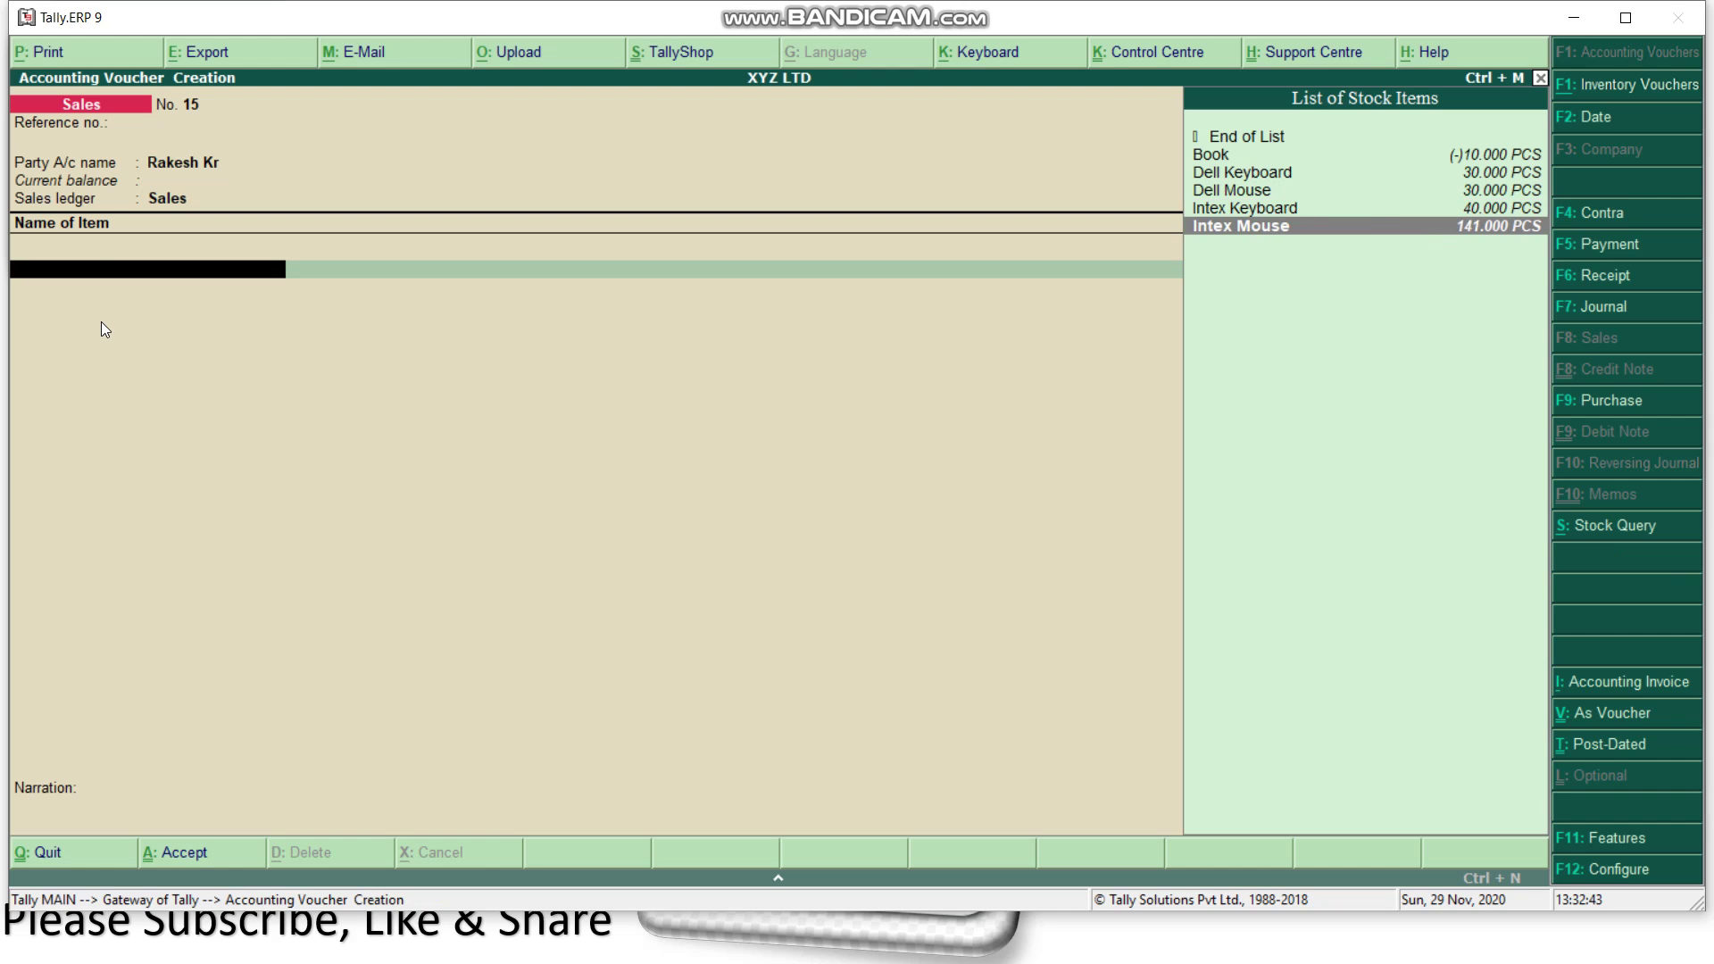
{"action": "key", "text": "Return"}
{"action": "type", "text": "10"}
{"action": "key", "text": "Return"}
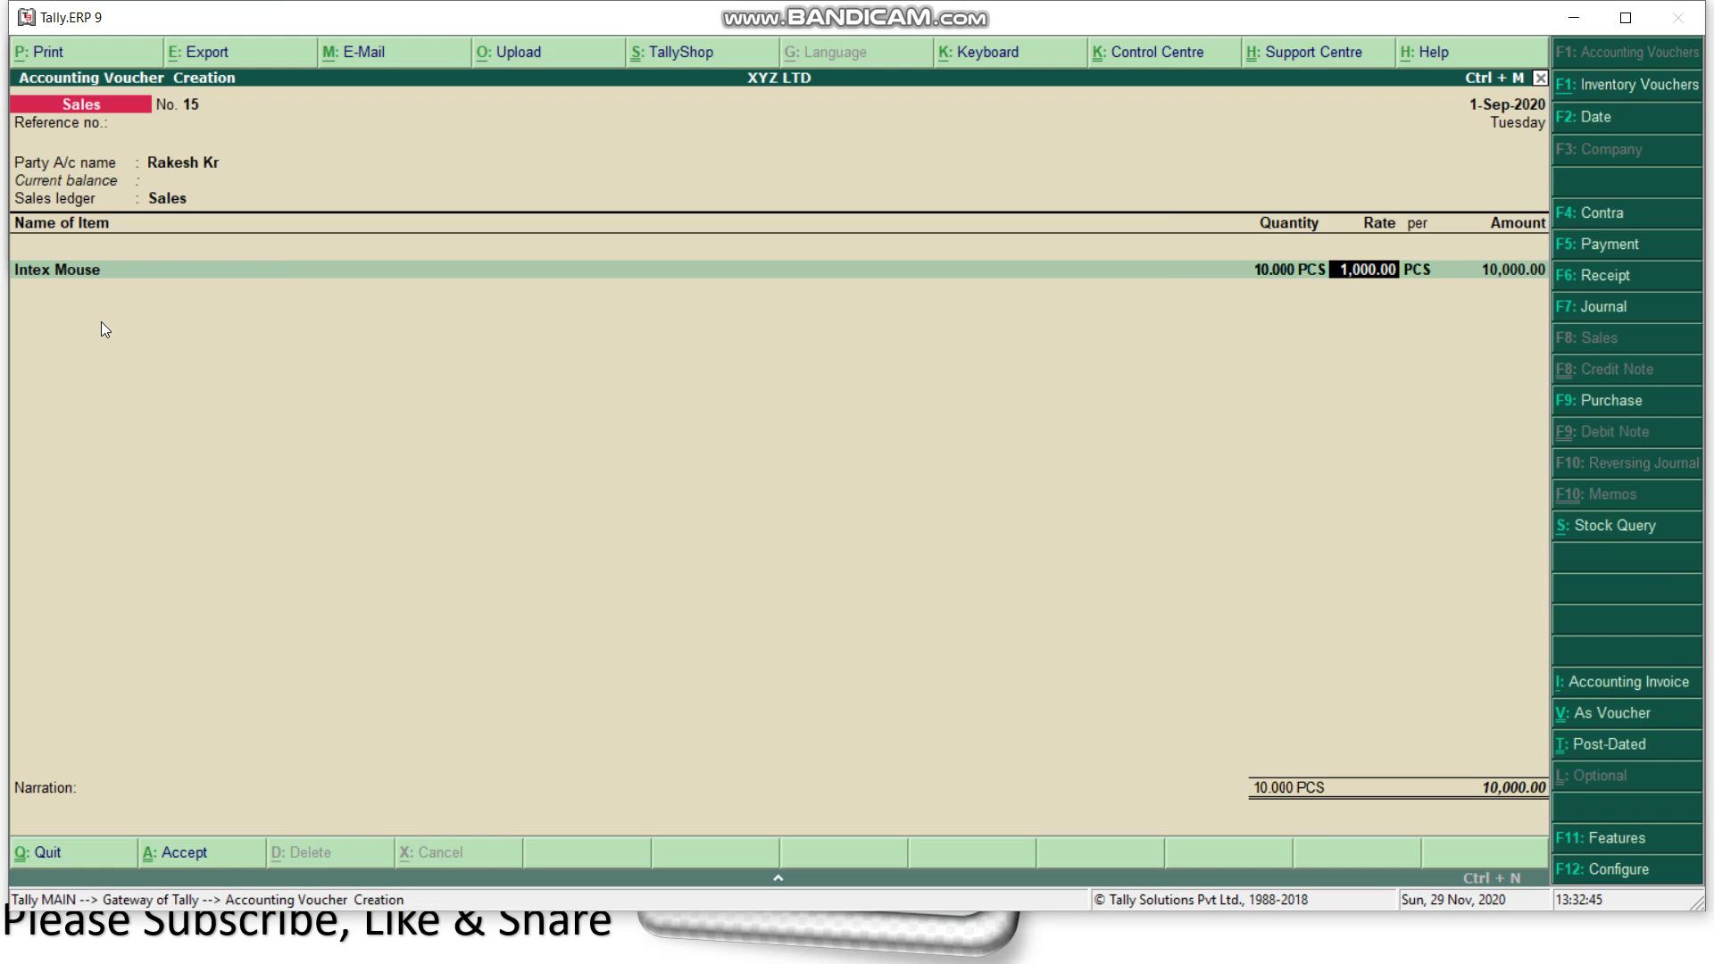
{"action": "key", "text": "Return"}
{"action": "key", "text": "Return"}
{"action": "key", "text": "Return"}
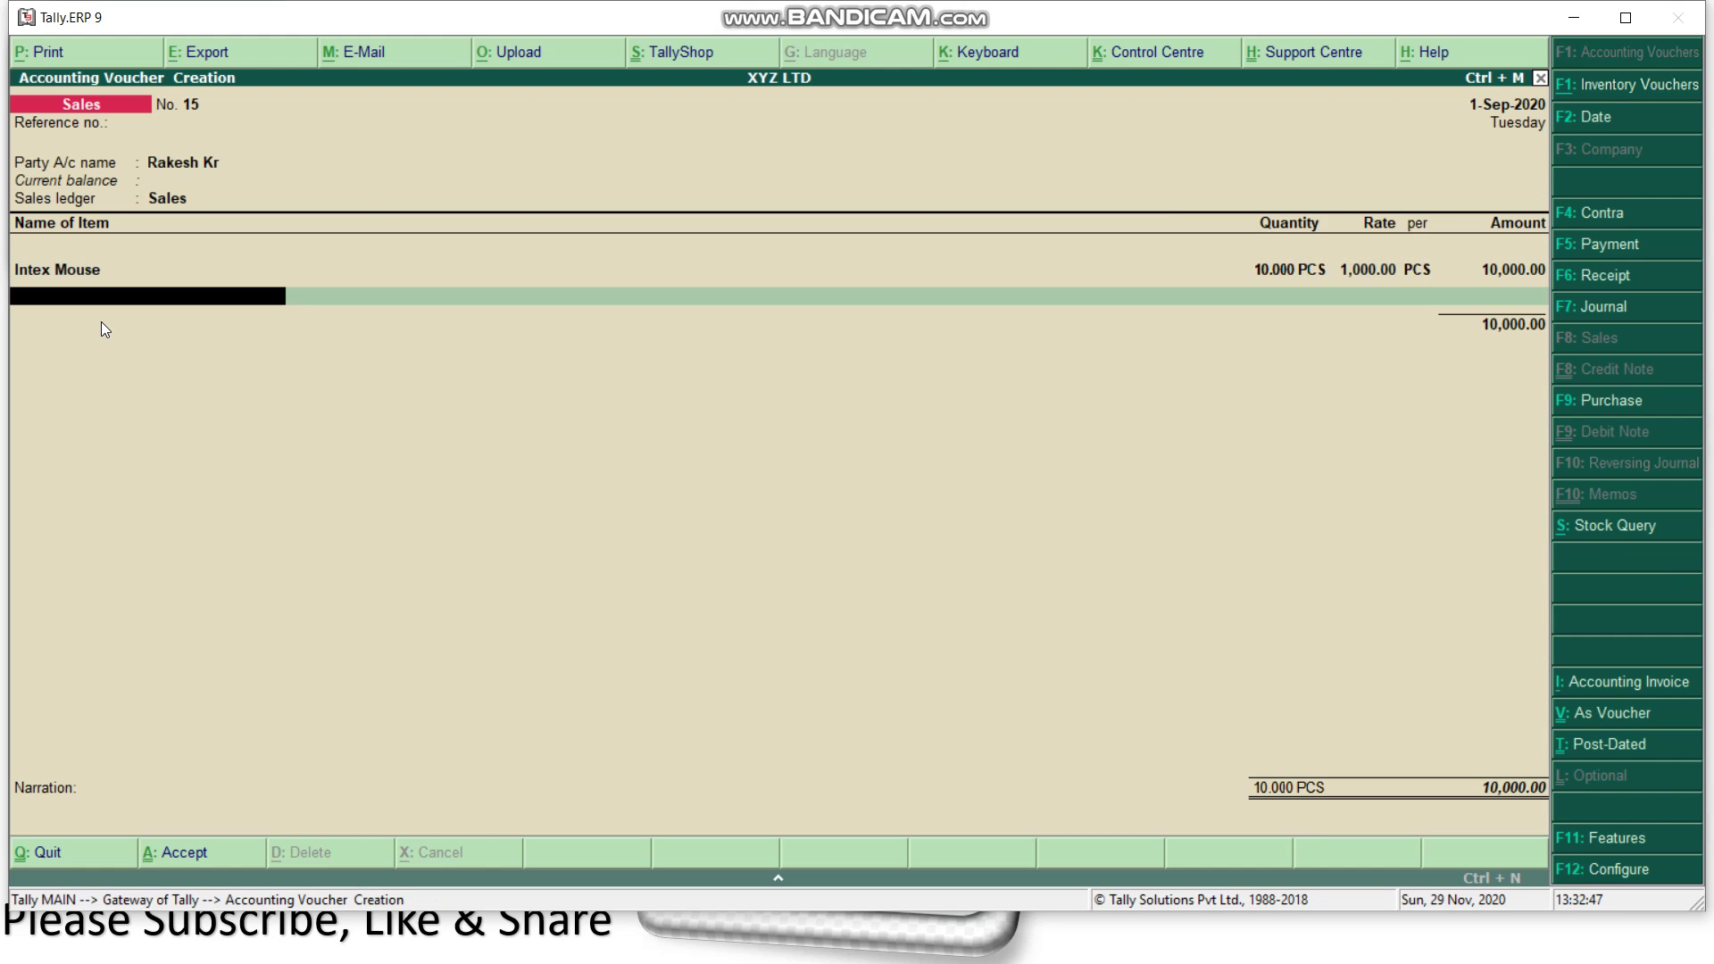
{"action": "key", "text": "Return"}
{"action": "key", "text": "Return"}
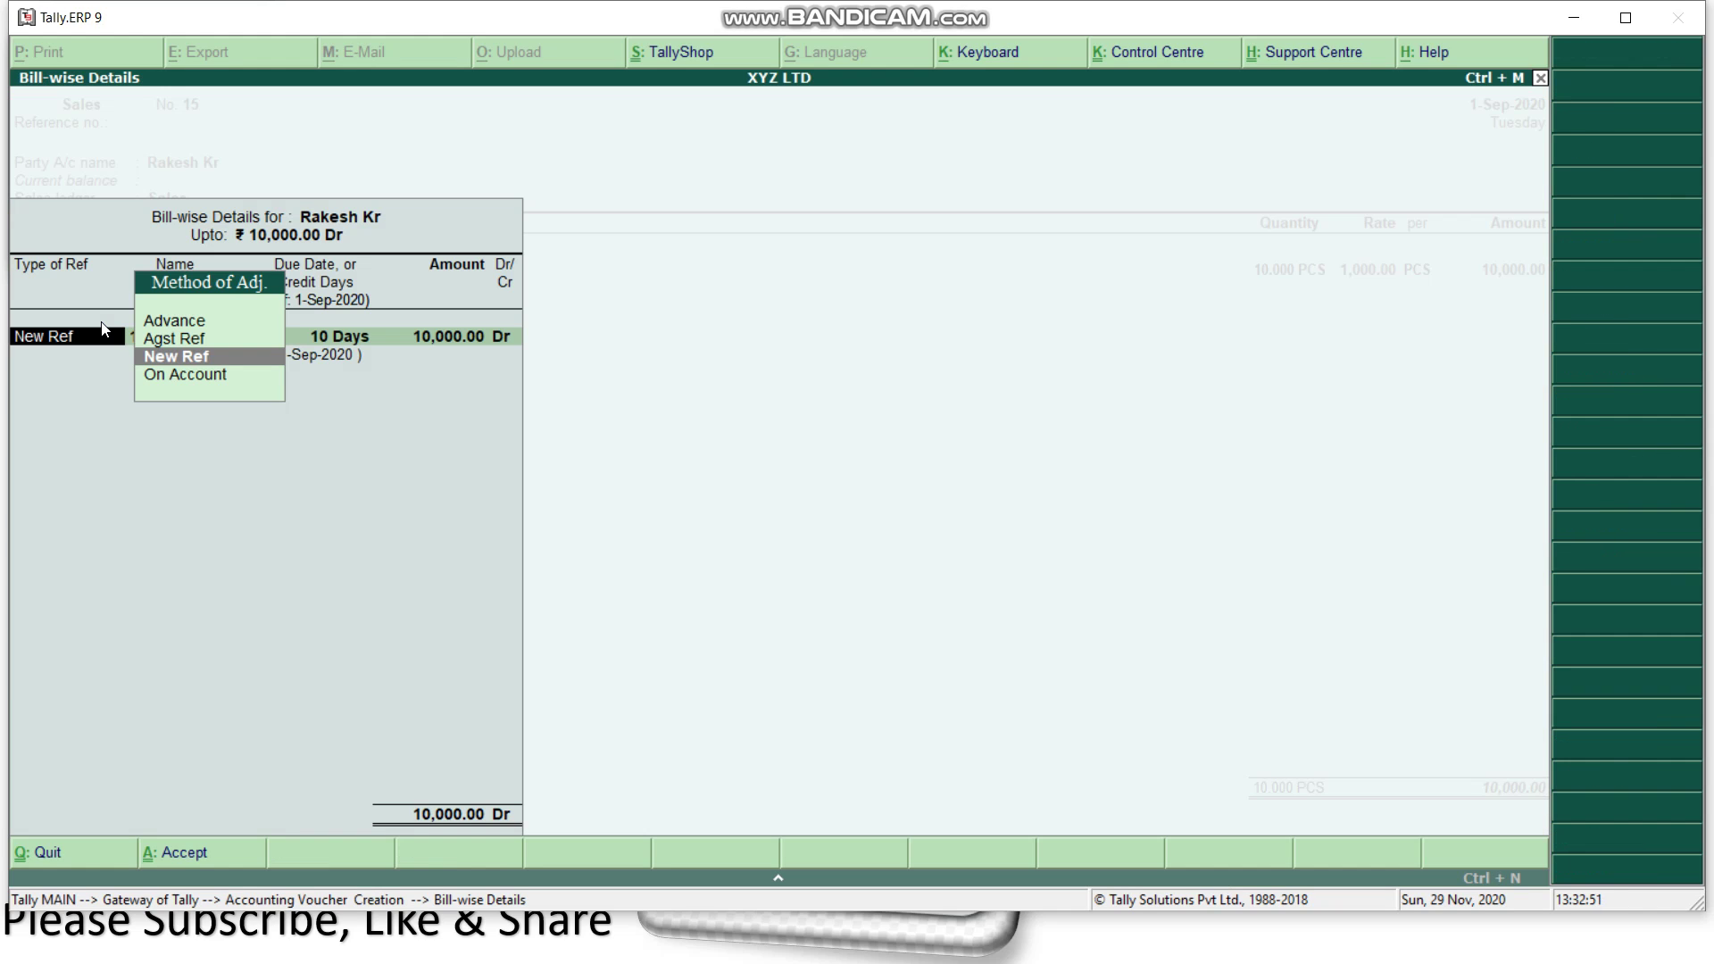
Allocate the 10,000.00 Dr bill as New Ref 15 with 10 days' credit and save the sales voucher.
{"action": "key", "text": "Return"}
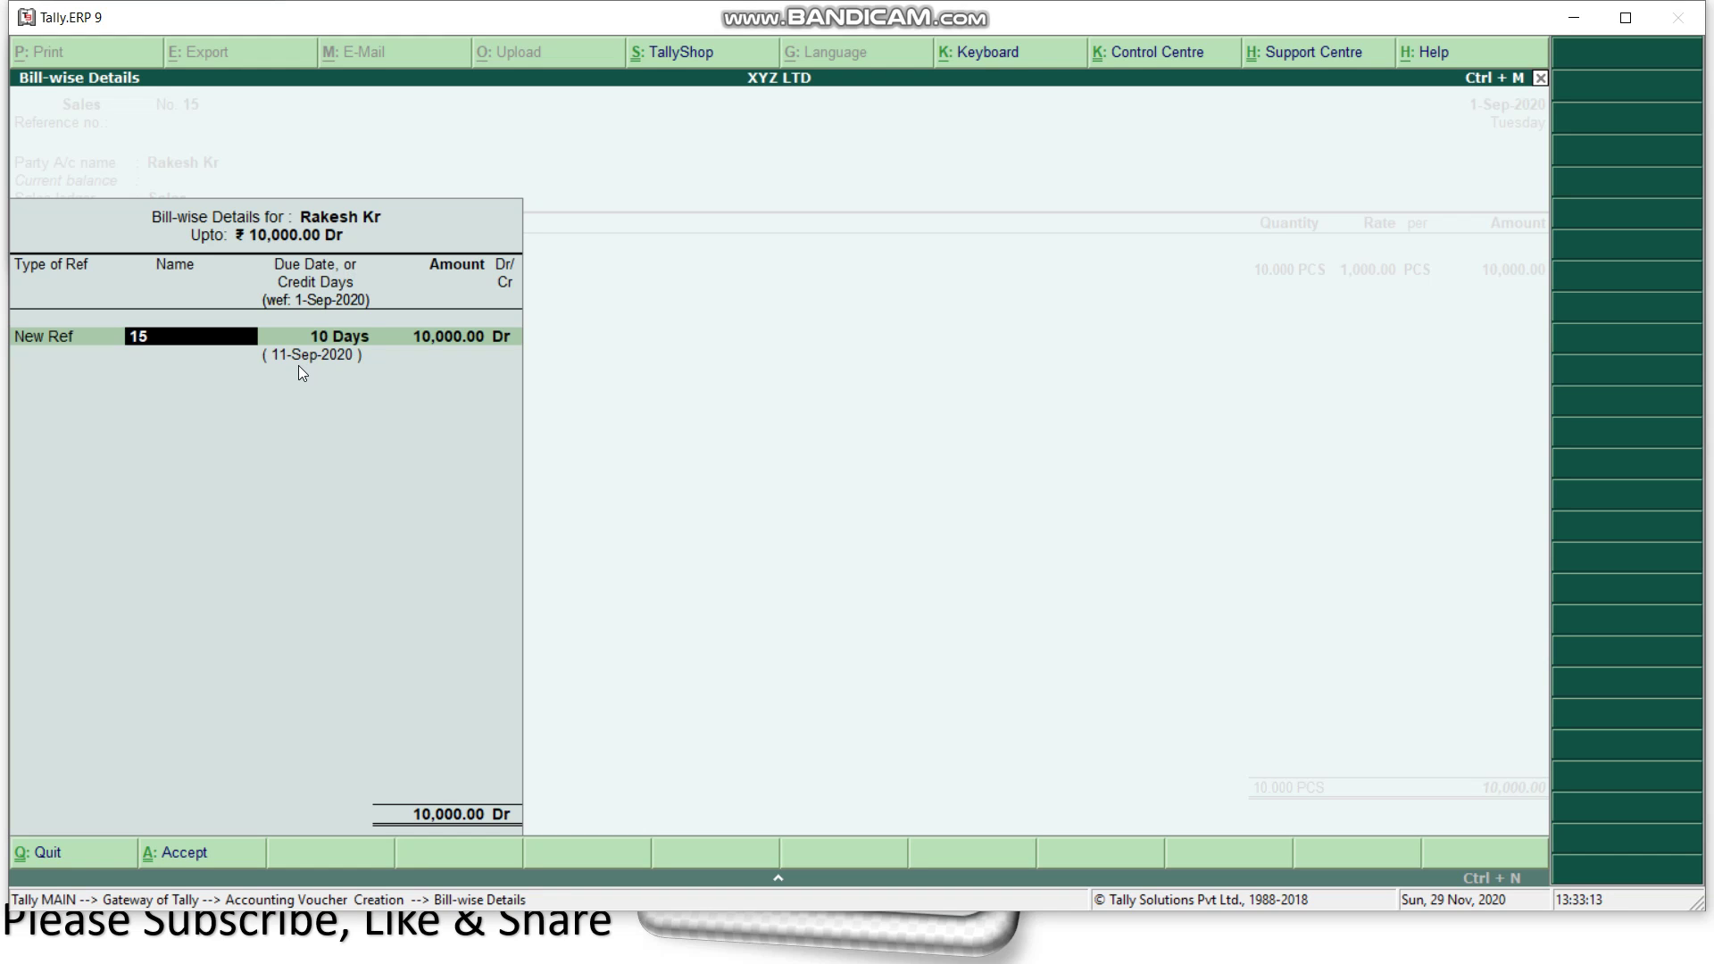
{"action": "key", "text": "Return"}
{"action": "key", "text": "Return"}
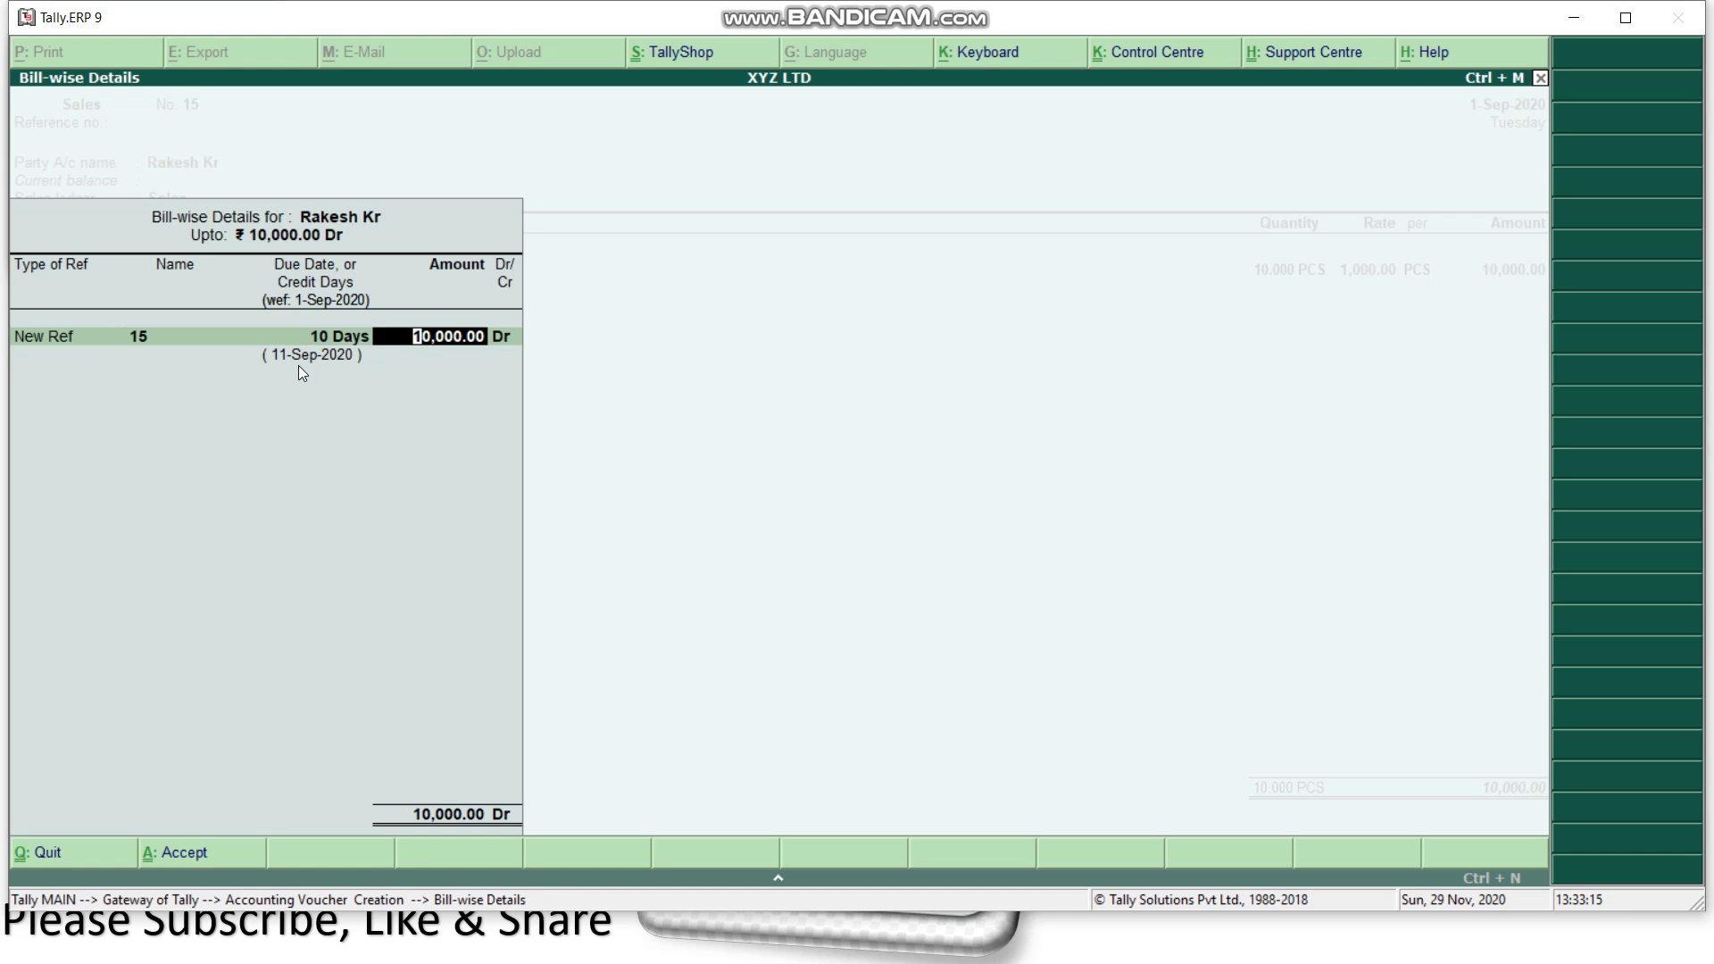
{"action": "key", "text": "Return"}
{"action": "key", "text": "Return"}
{"action": "key", "text": "Return"}
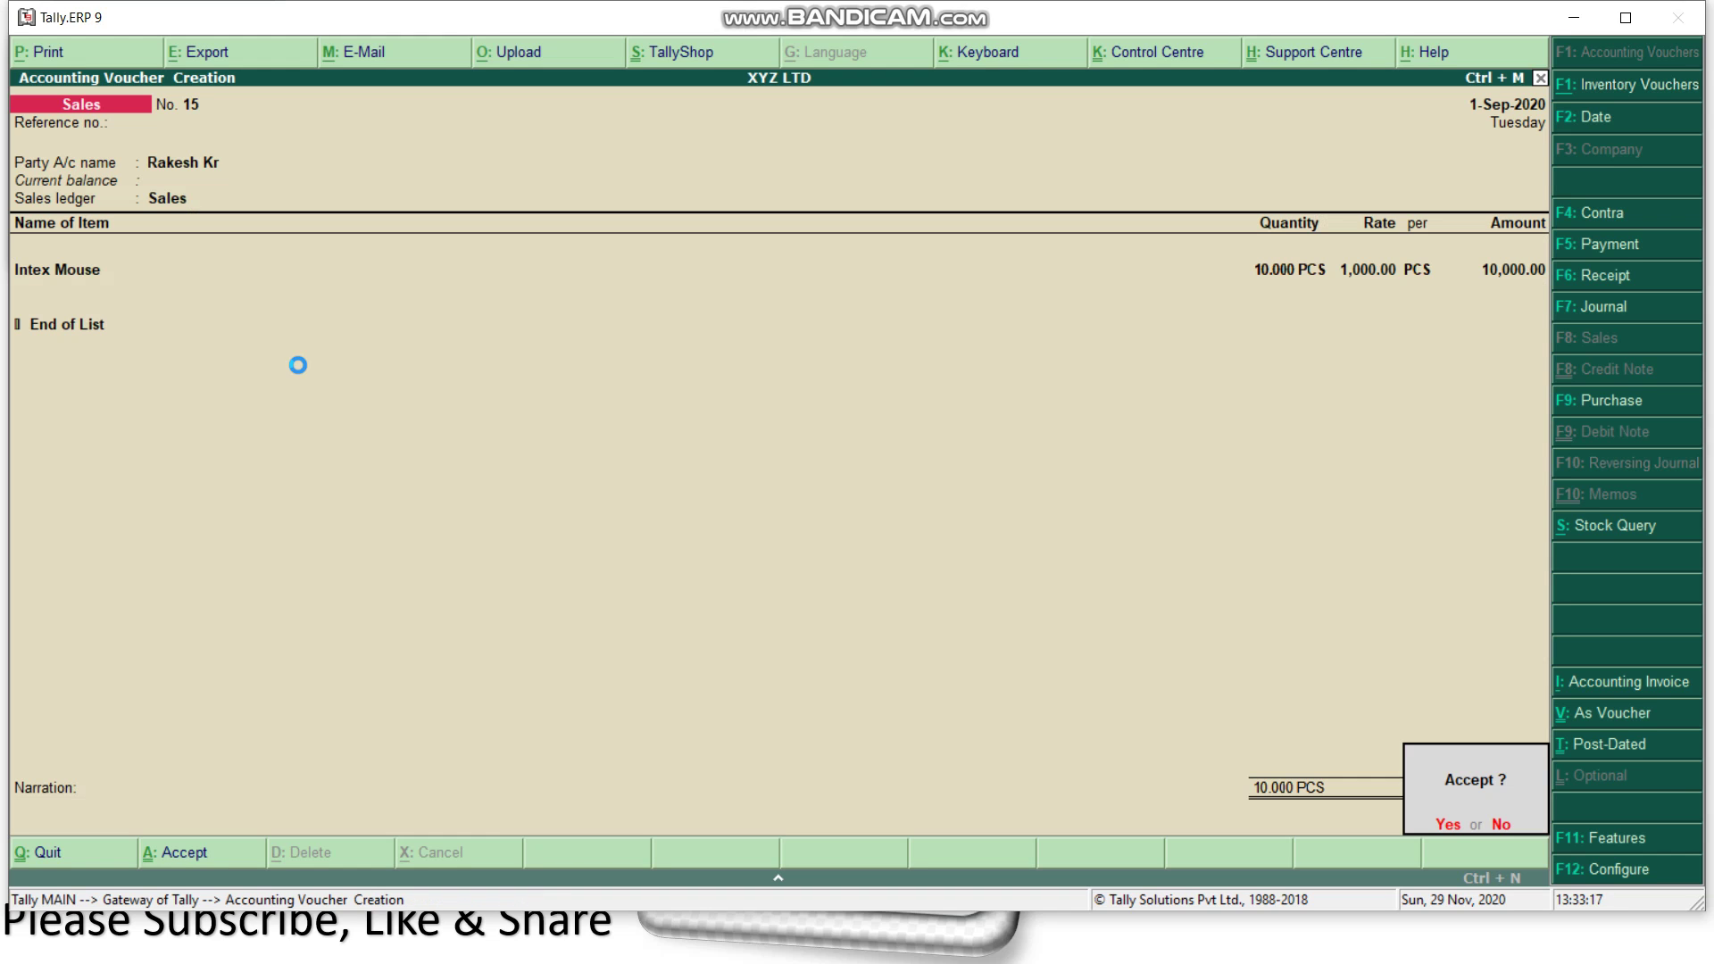
{"action": "key", "text": "Return"}
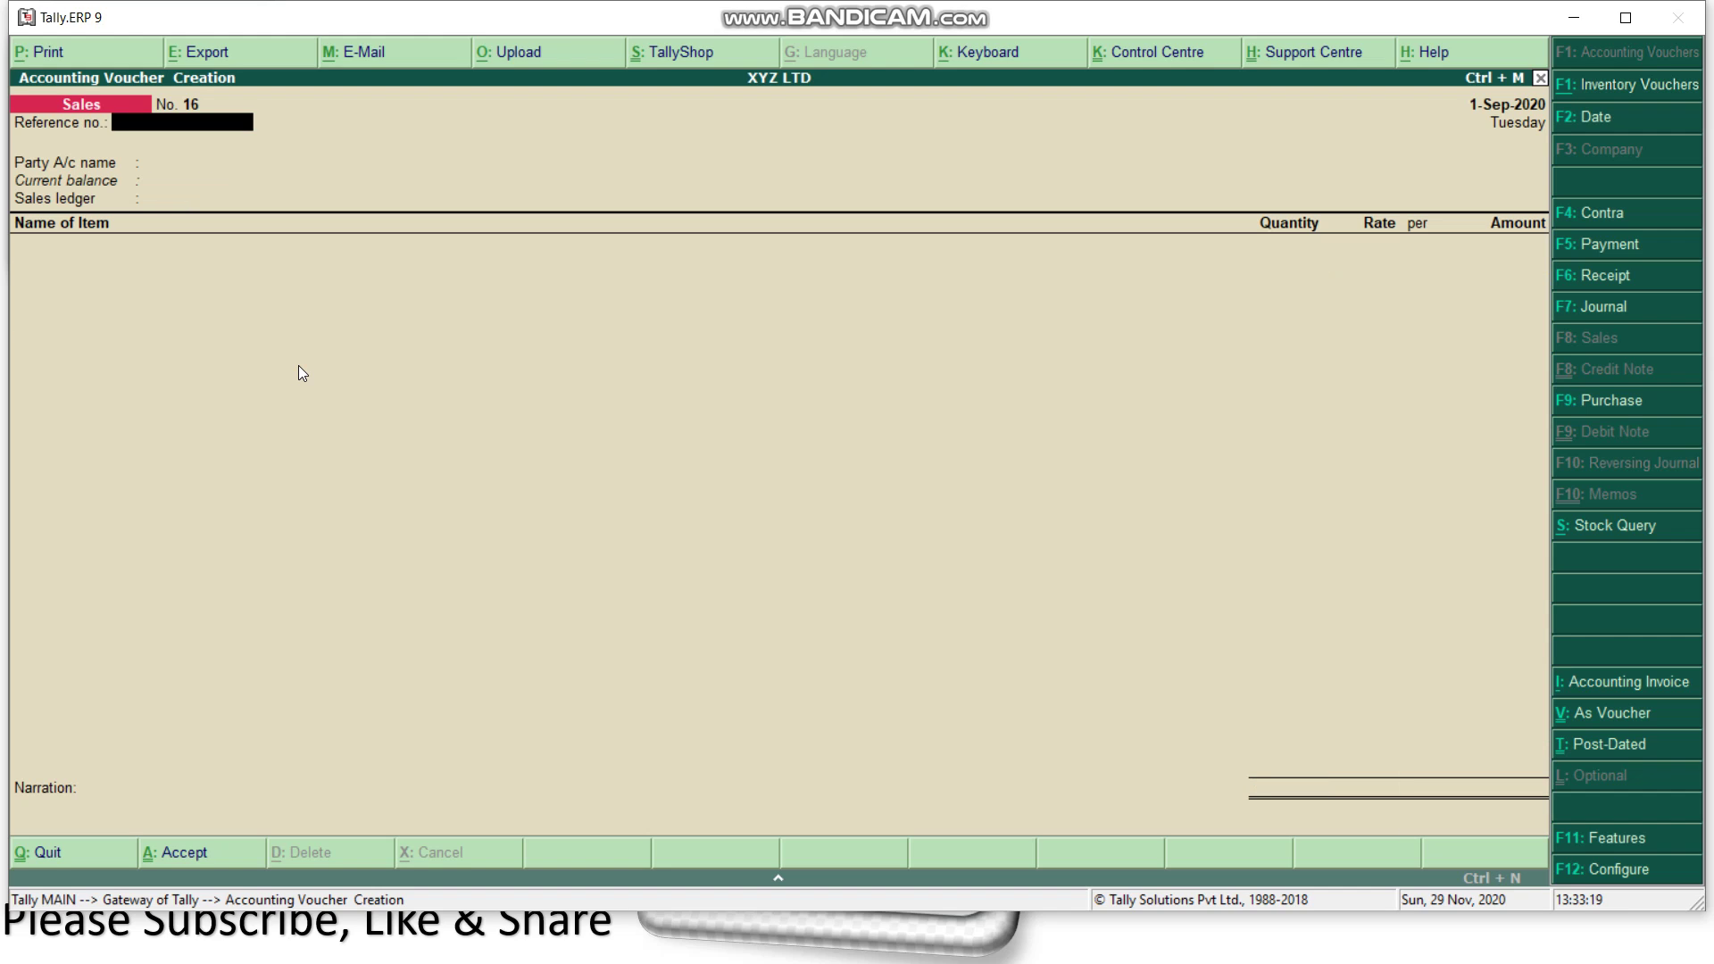
Set the new sales voucher's date to 2-9-2020 and leave its reference number empty.
{"action": "key", "text": "F2"}
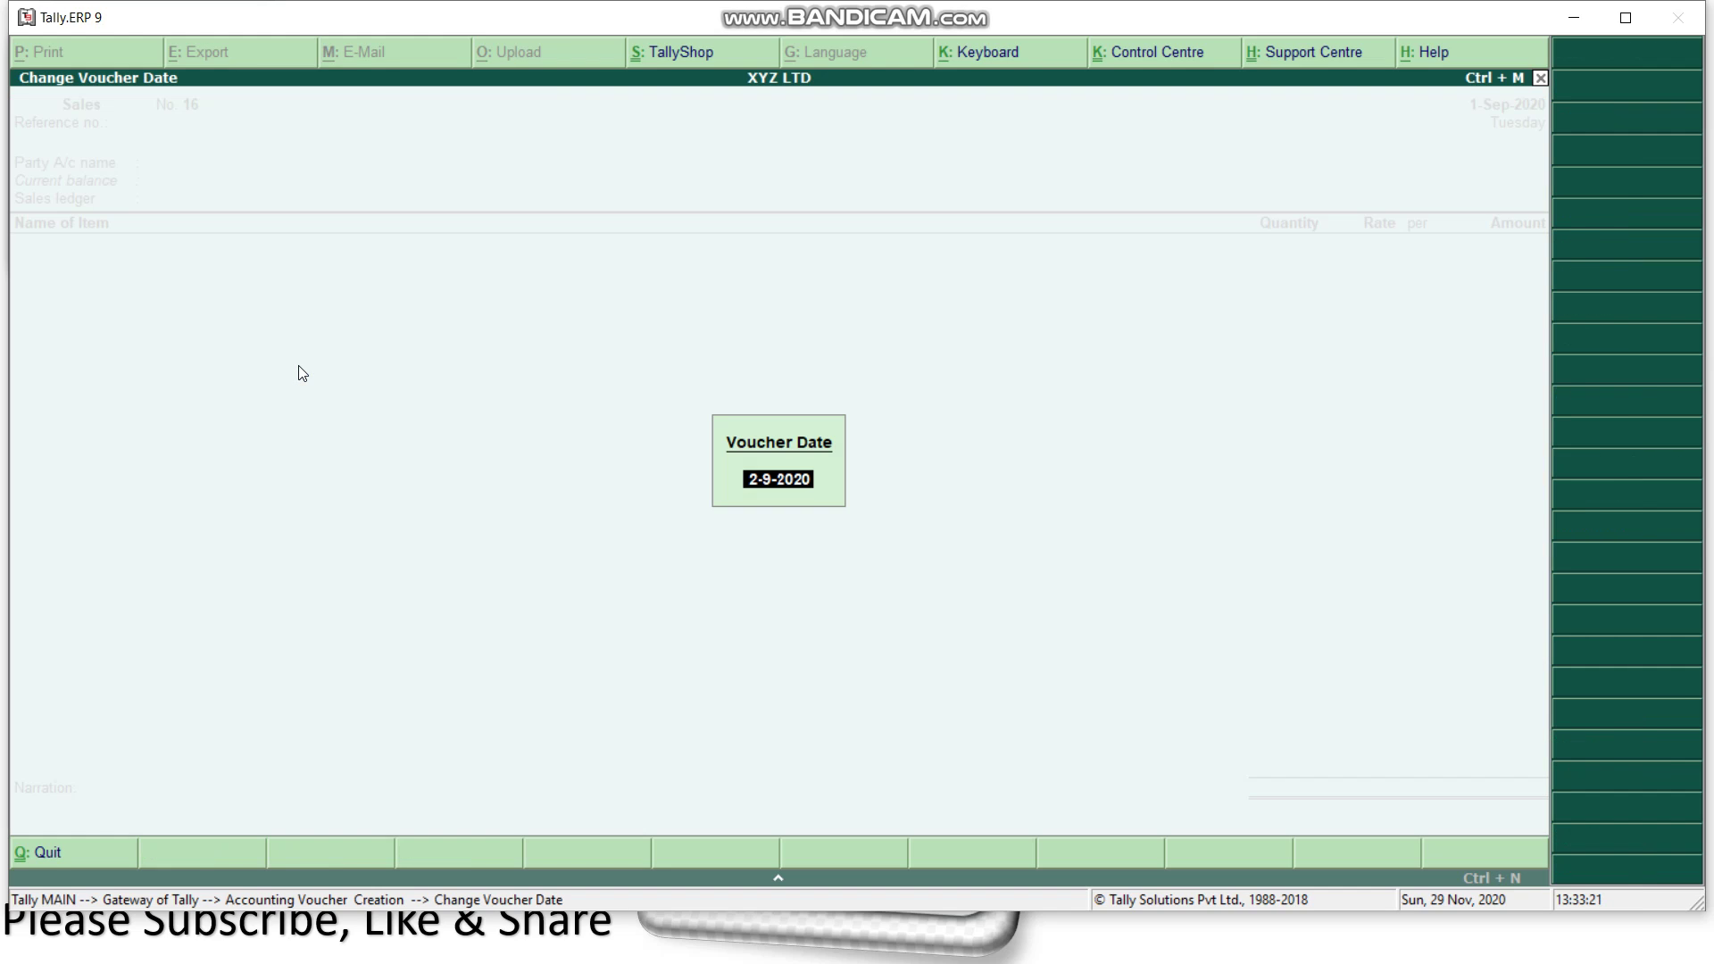
{"action": "type", "text": "2"}
{"action": "key", "text": "Return"}
{"action": "key", "text": "Return"}
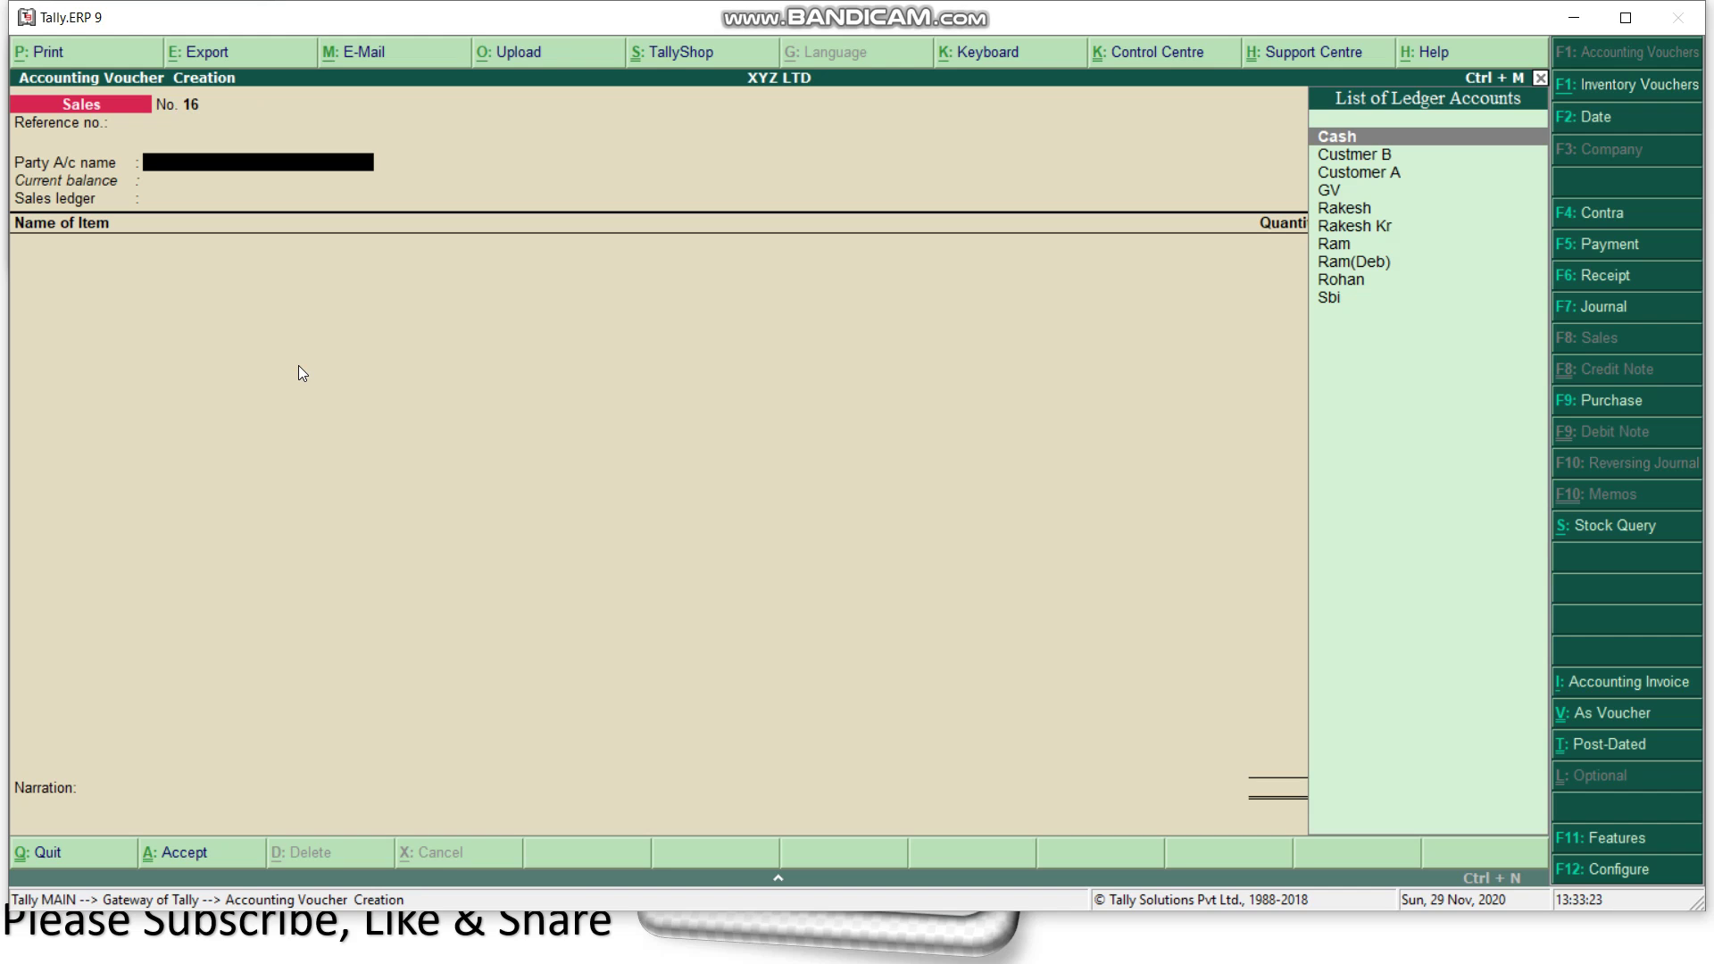
Choose the same customer ledger as in the previous voucher as party account and Sales as the sales ledger.
{"action": "key", "text": "Down"}
{"action": "key", "text": "Down"}
{"action": "key", "text": "Down"}
{"action": "key", "text": "Down"}
{"action": "key", "text": "Down"}
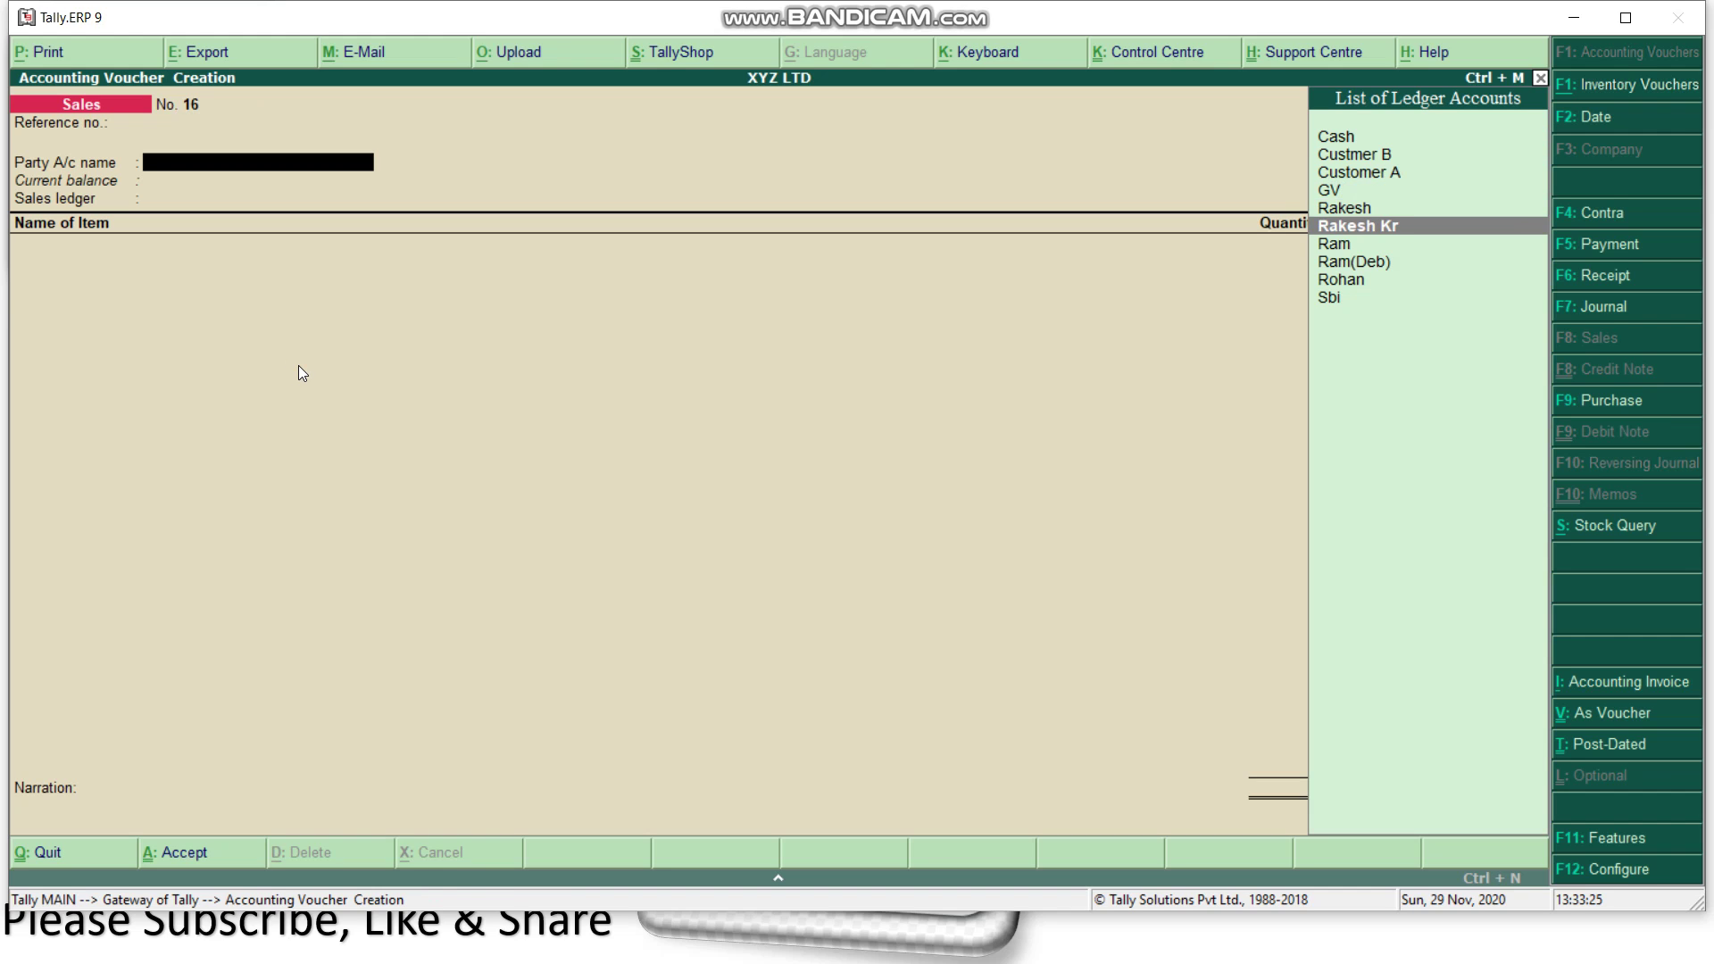
{"action": "key", "text": "Return"}
{"action": "key", "text": "ctrl+a"}
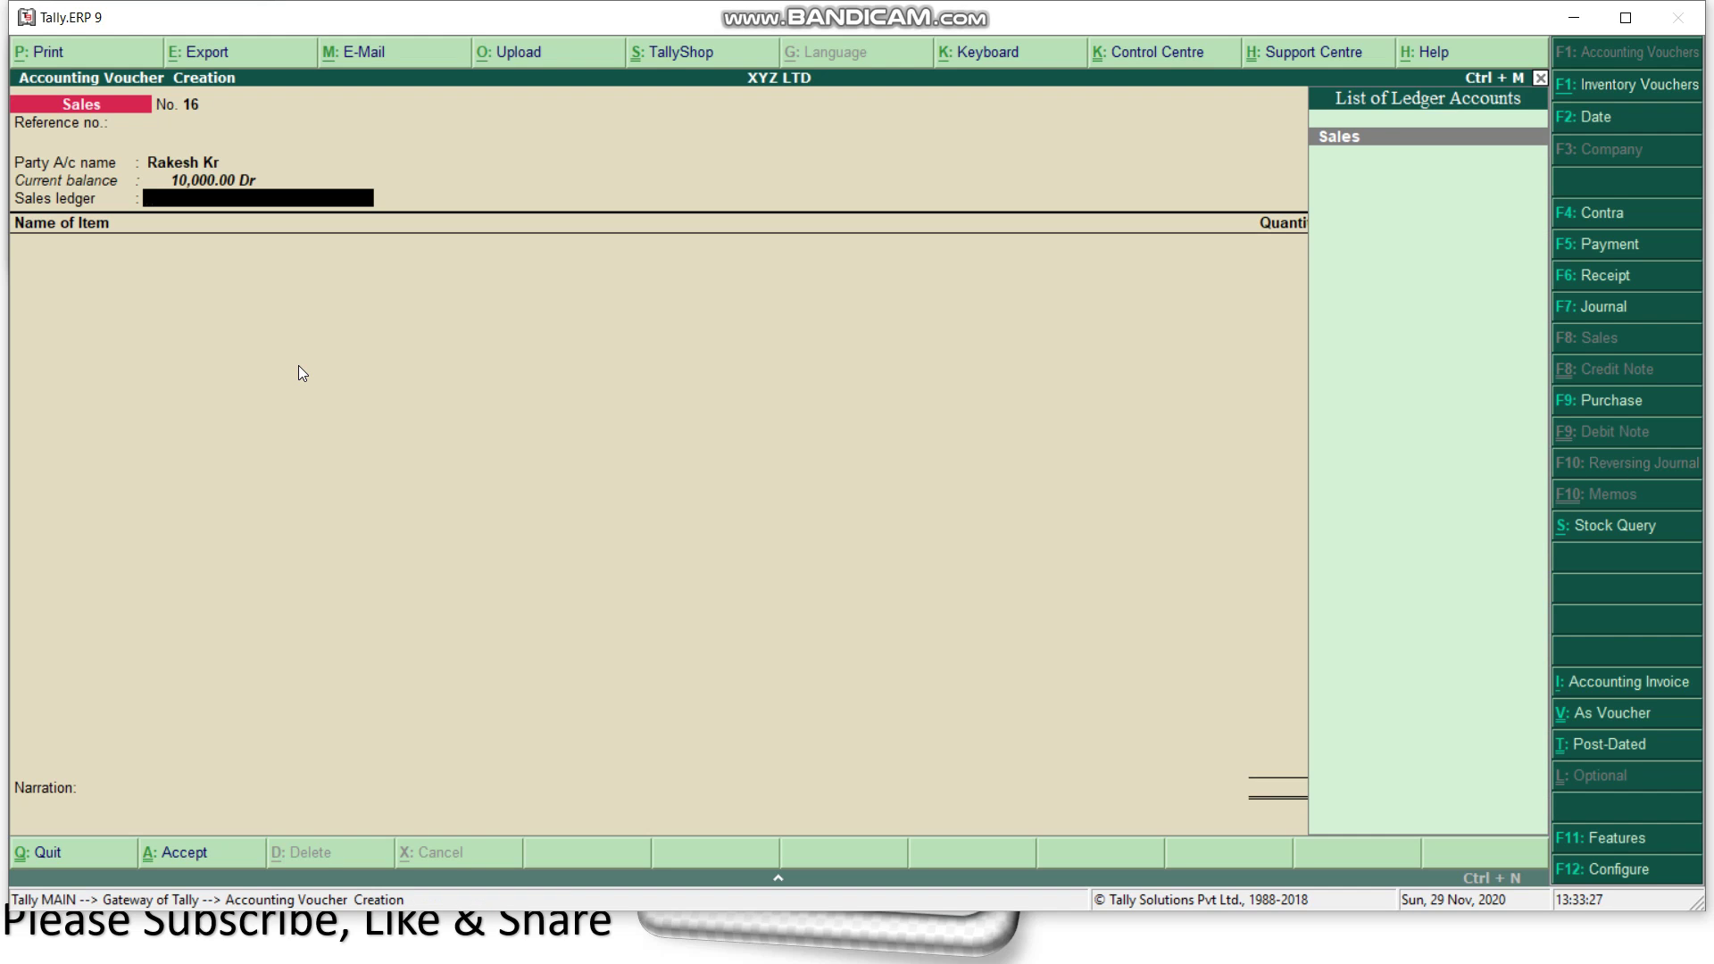
{"action": "key", "text": "Return"}
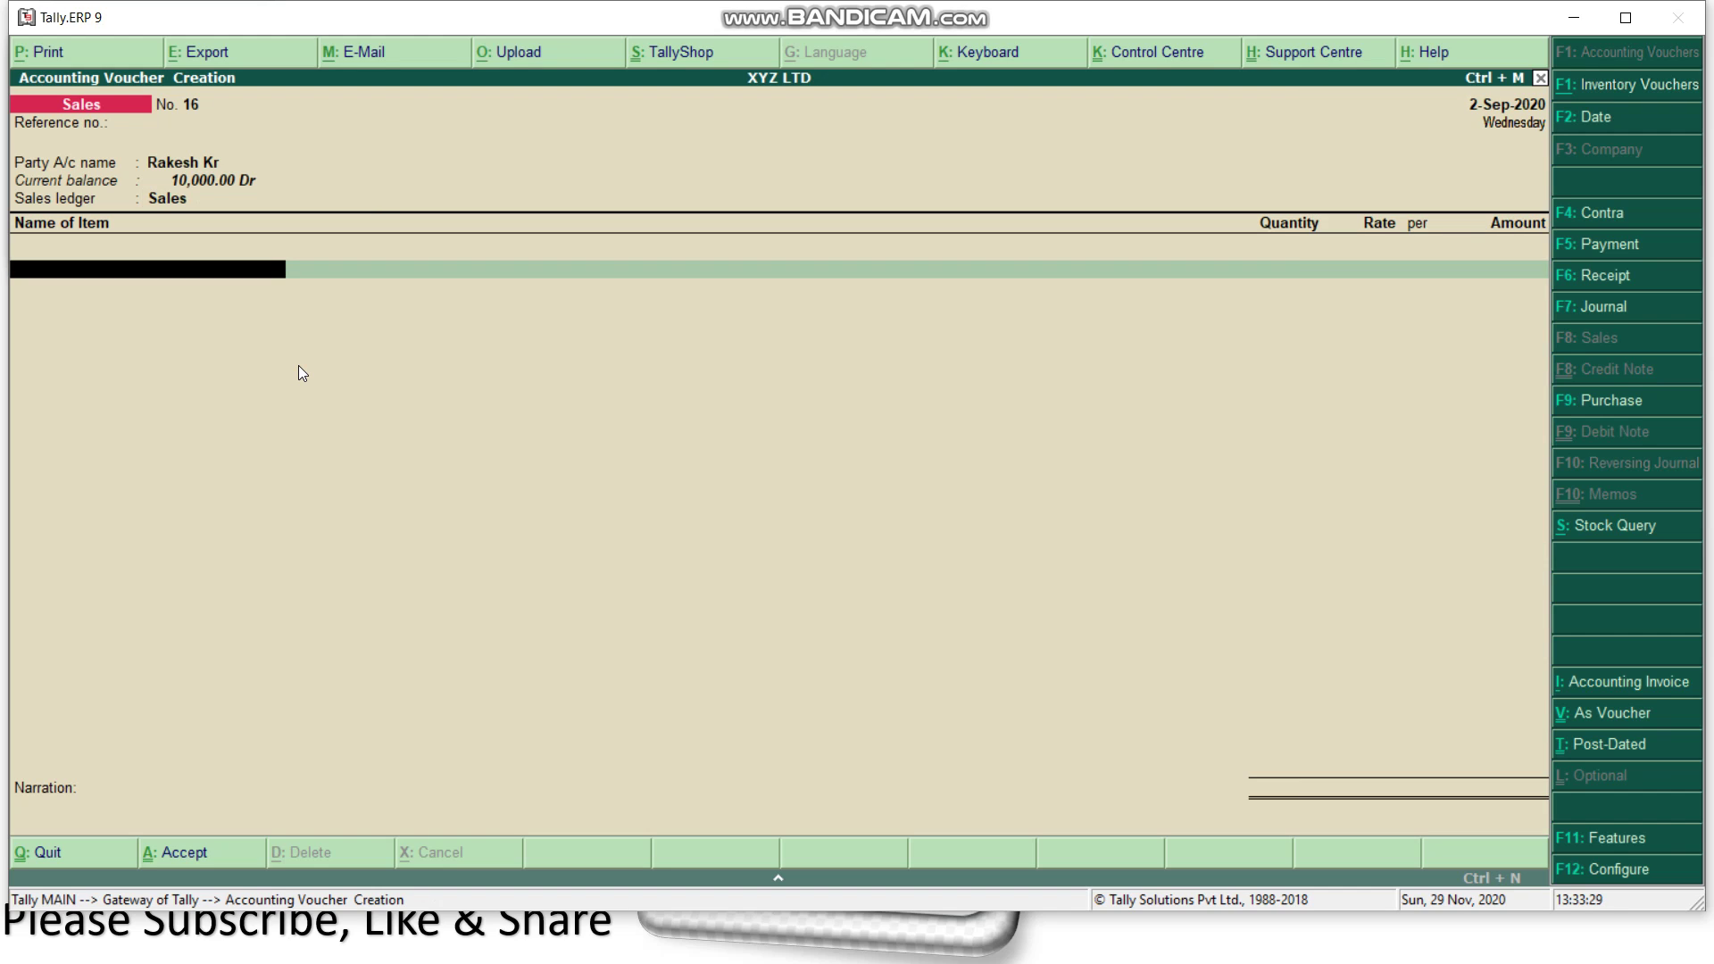
Add 1 PCS of Intex Mouse at a rate of 1,000.00 to the sales voucher and end the item list.
{"action": "key", "text": "Down"}
{"action": "key", "text": "Down"}
{"action": "key", "text": "Down"}
{"action": "key", "text": "Down"}
{"action": "key", "text": "Down"}
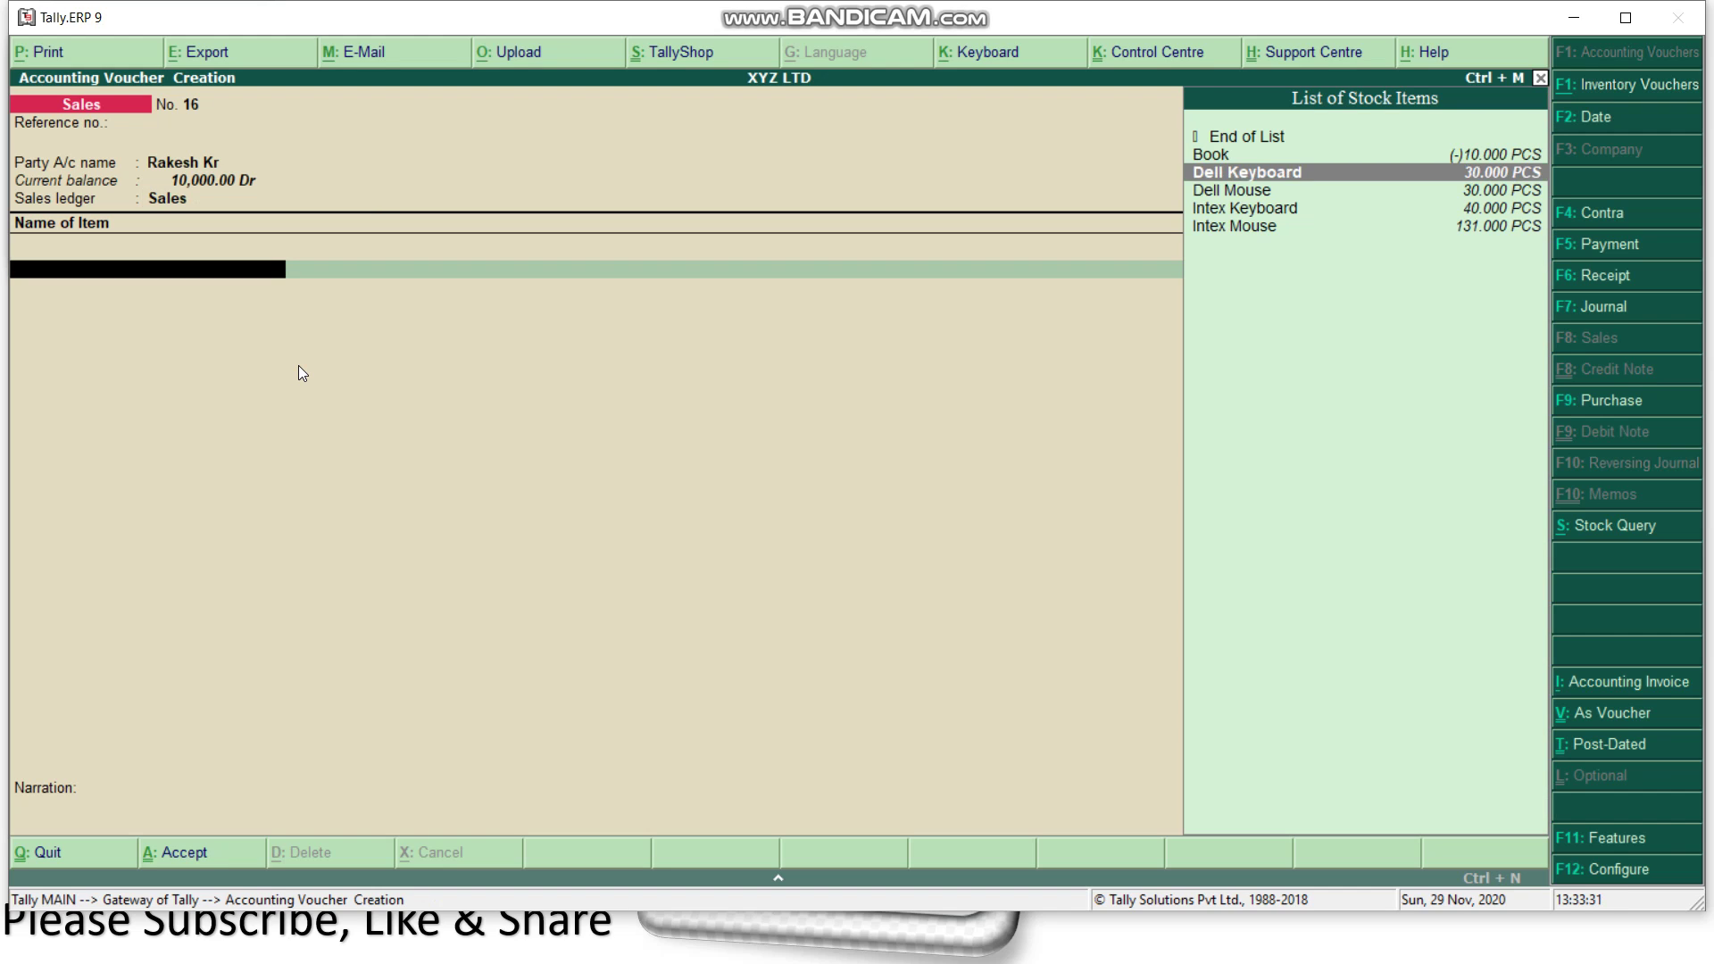
{"action": "key", "text": "Return"}
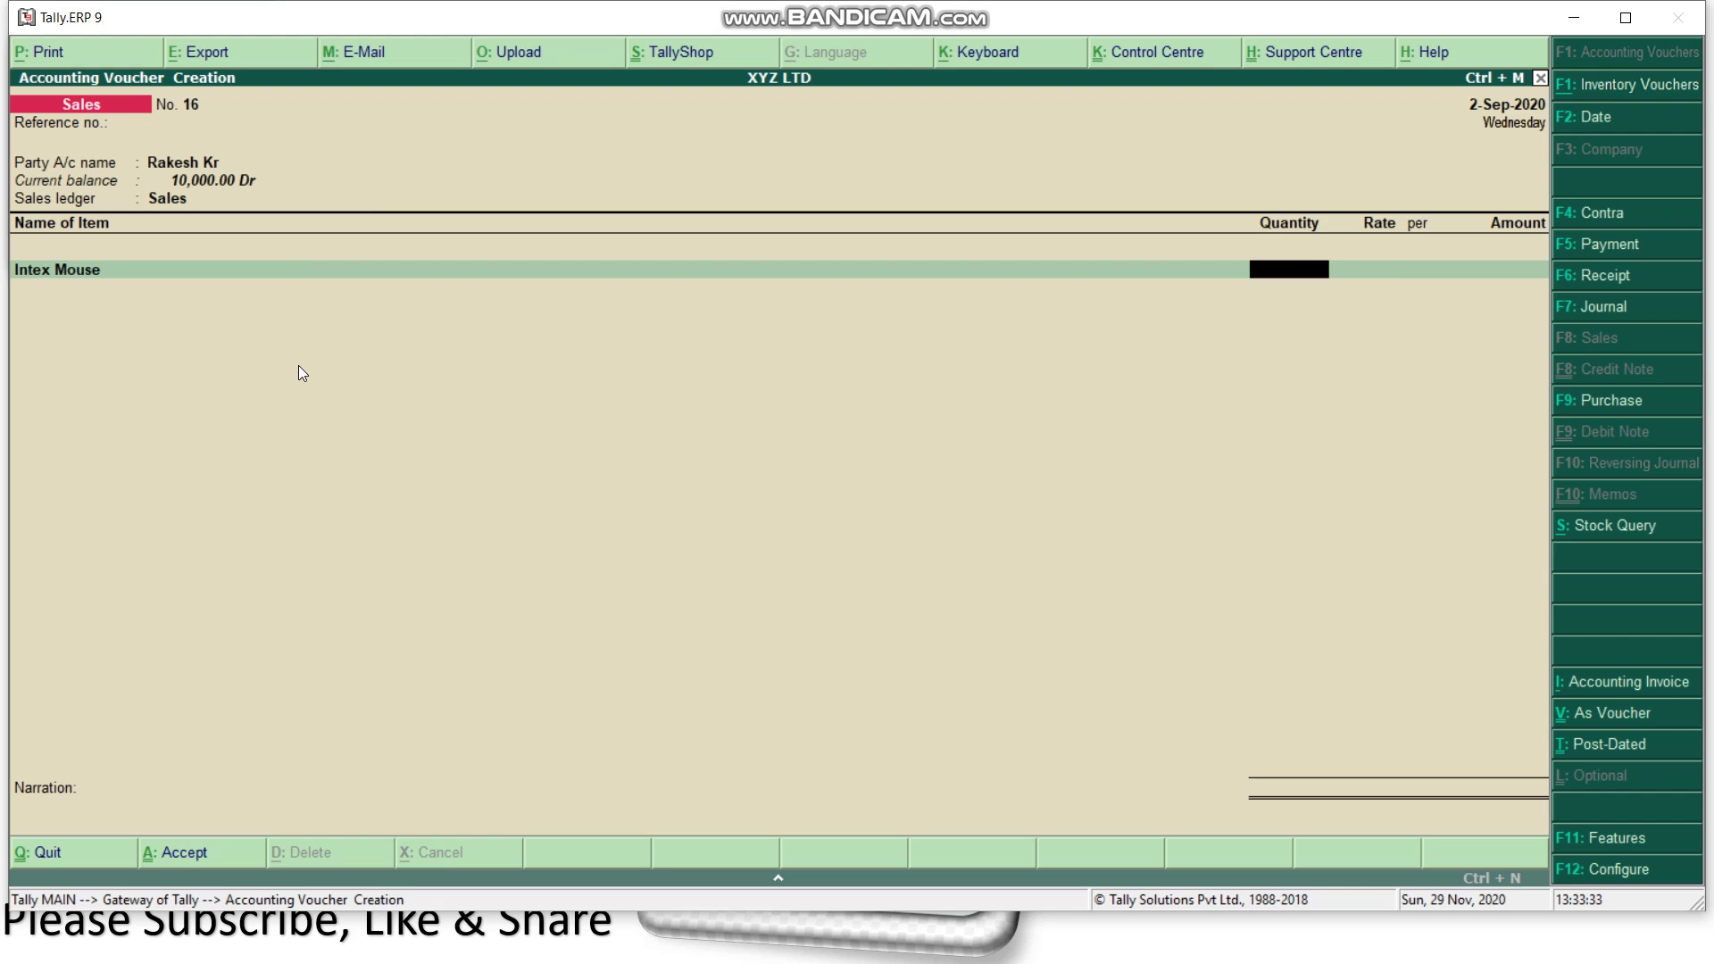
{"action": "key", "text": "Return"}
{"action": "key", "text": "Return"}
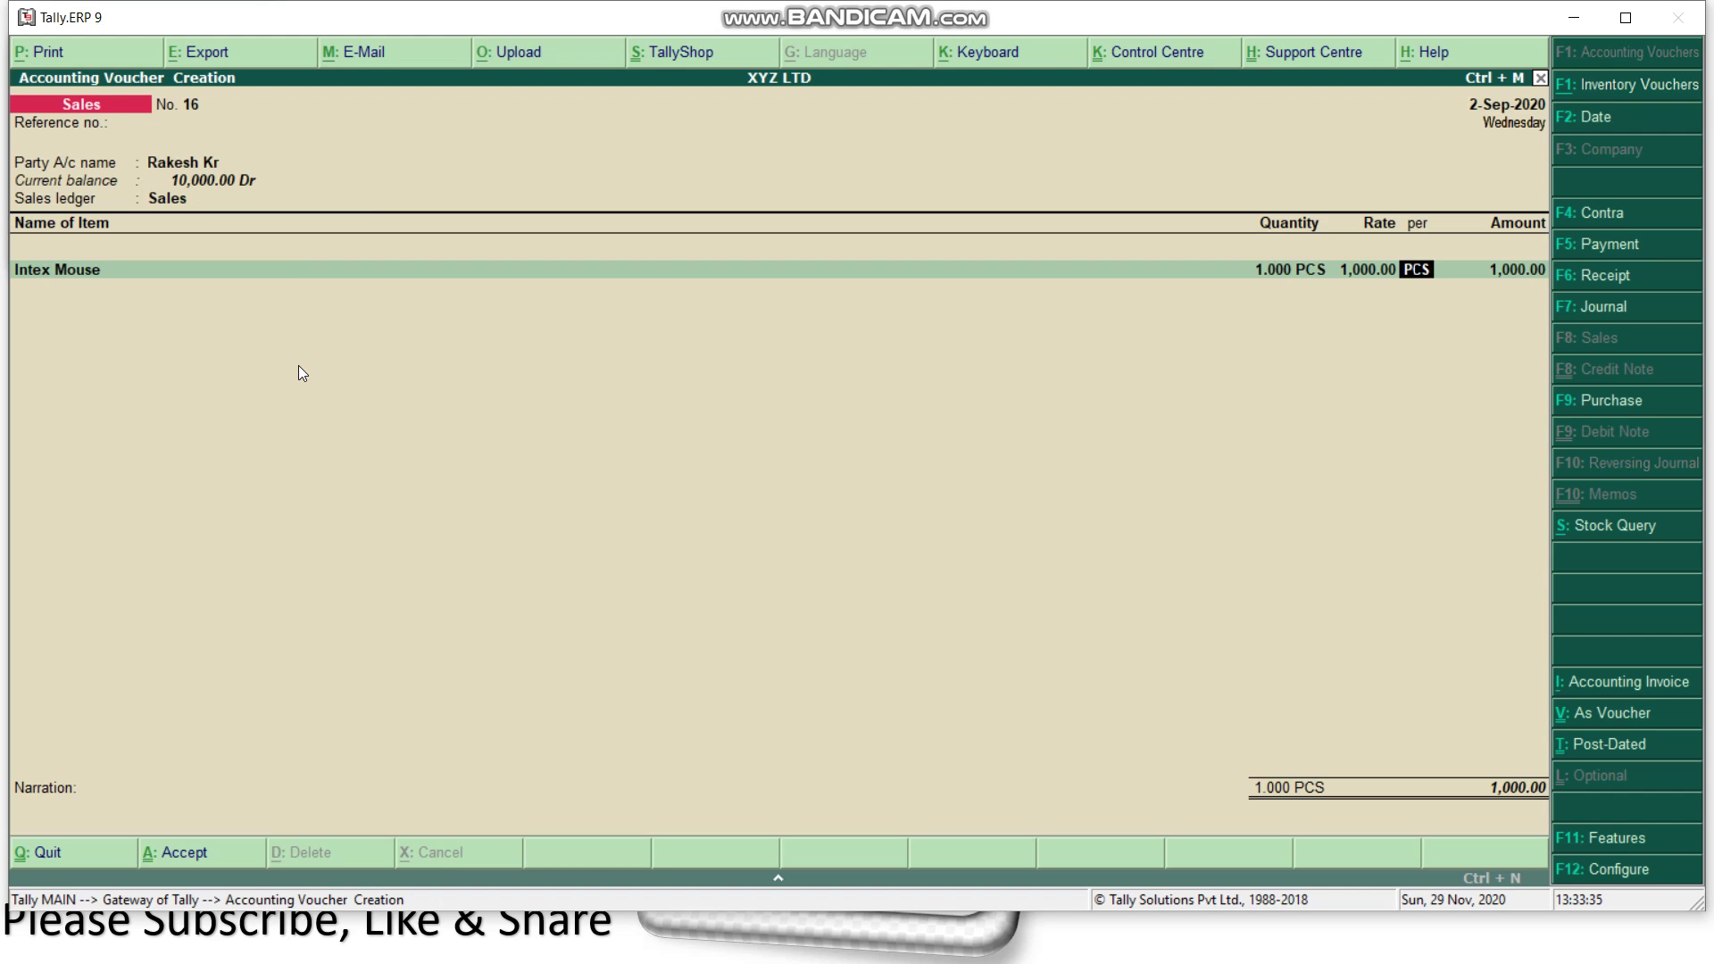
{"action": "key", "text": "Return"}
{"action": "key", "text": "Return"}
{"action": "key", "text": "Return"}
{"action": "key", "text": "Return"}
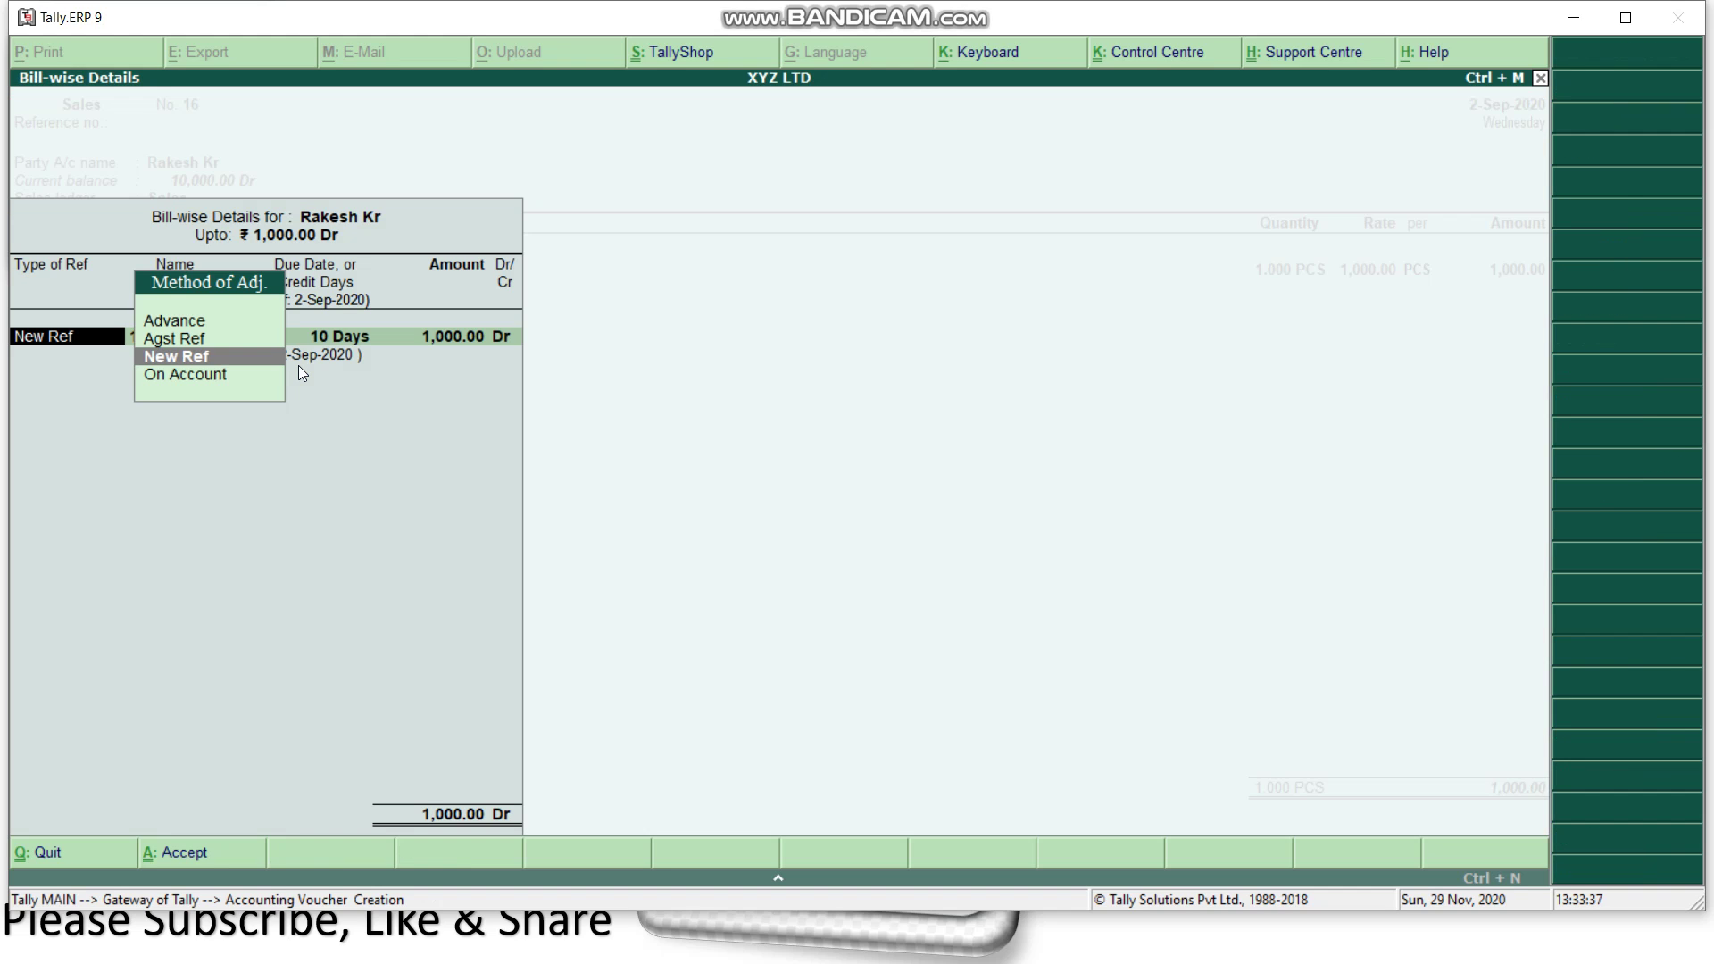
Allocate the 1,000.00 Dr bill as New Ref 16 with 10 days' credit and save the sales voucher.
{"action": "key", "text": "Return"}
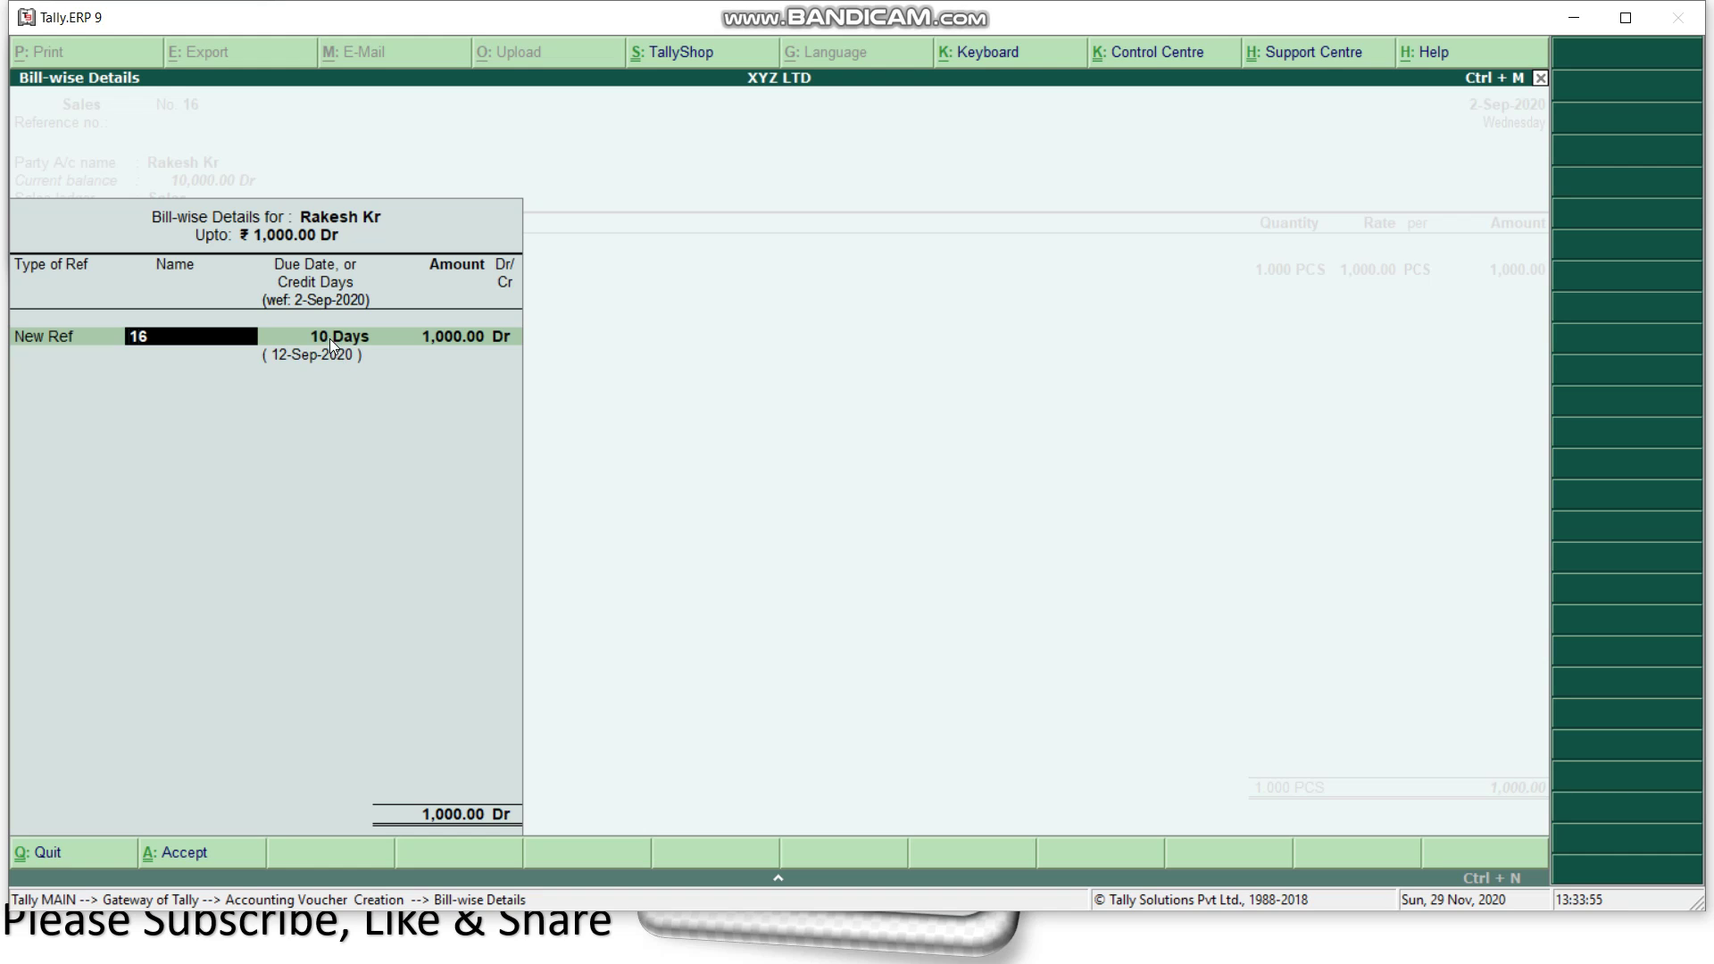
{"action": "key", "text": "Return"}
{"action": "key", "text": "Return"}
{"action": "key", "text": "Return"}
{"action": "key", "text": "Return"}
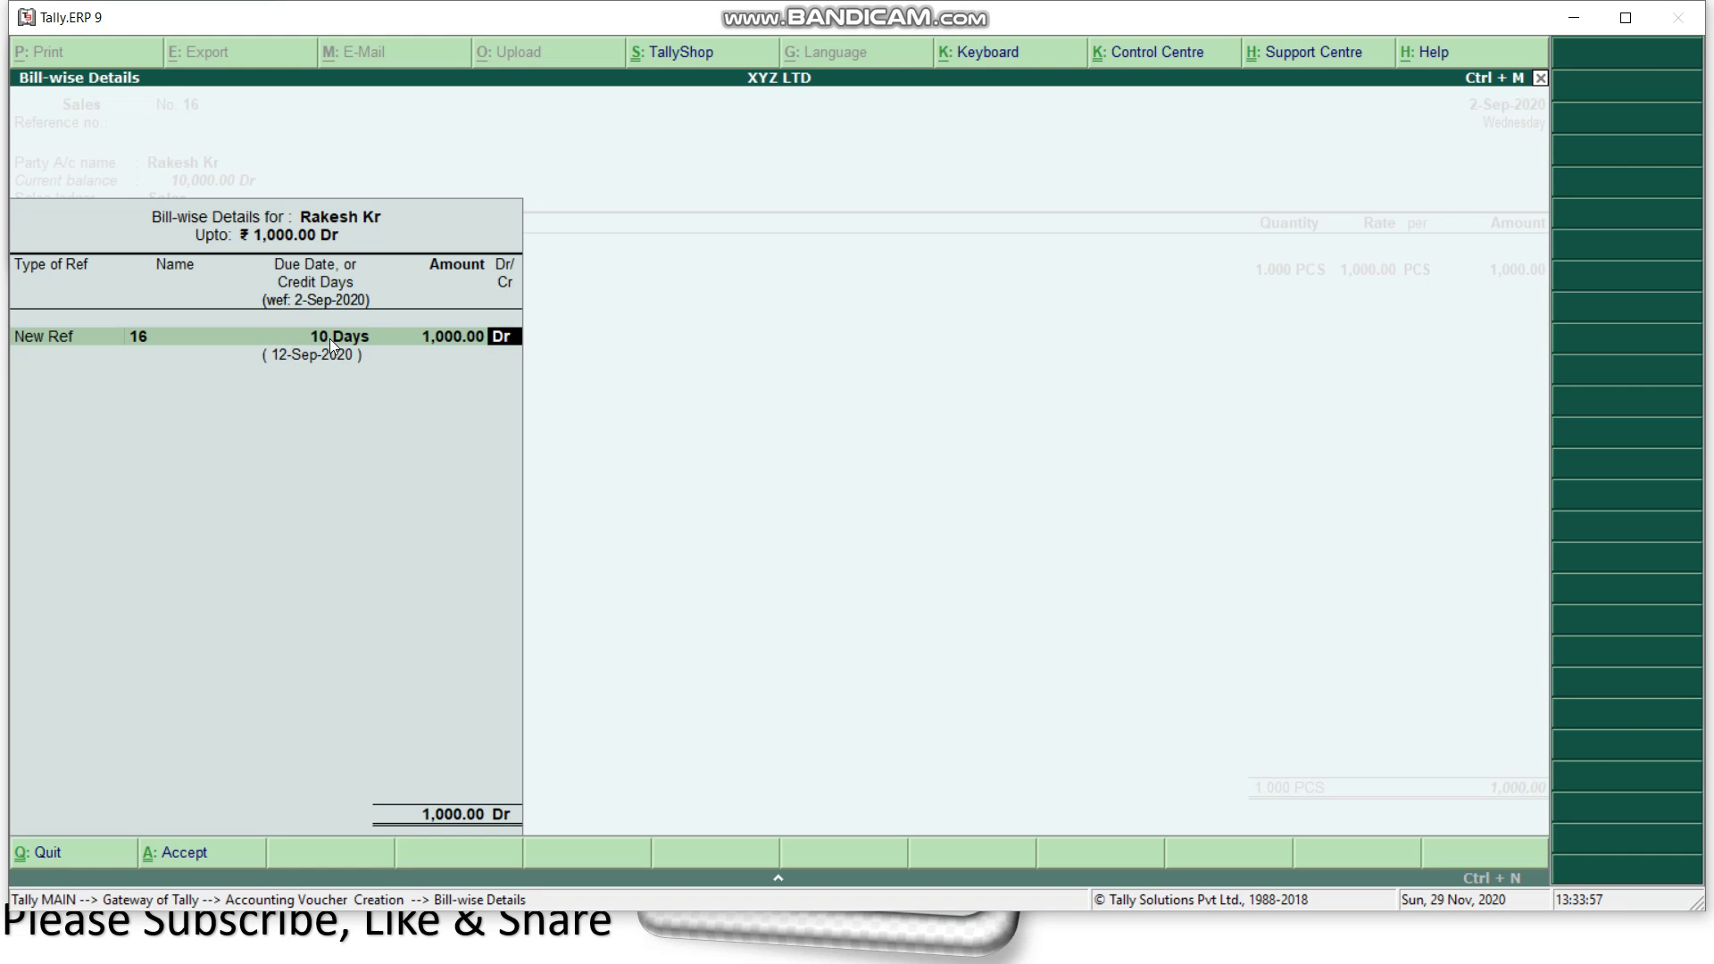
{"action": "key", "text": "Return"}
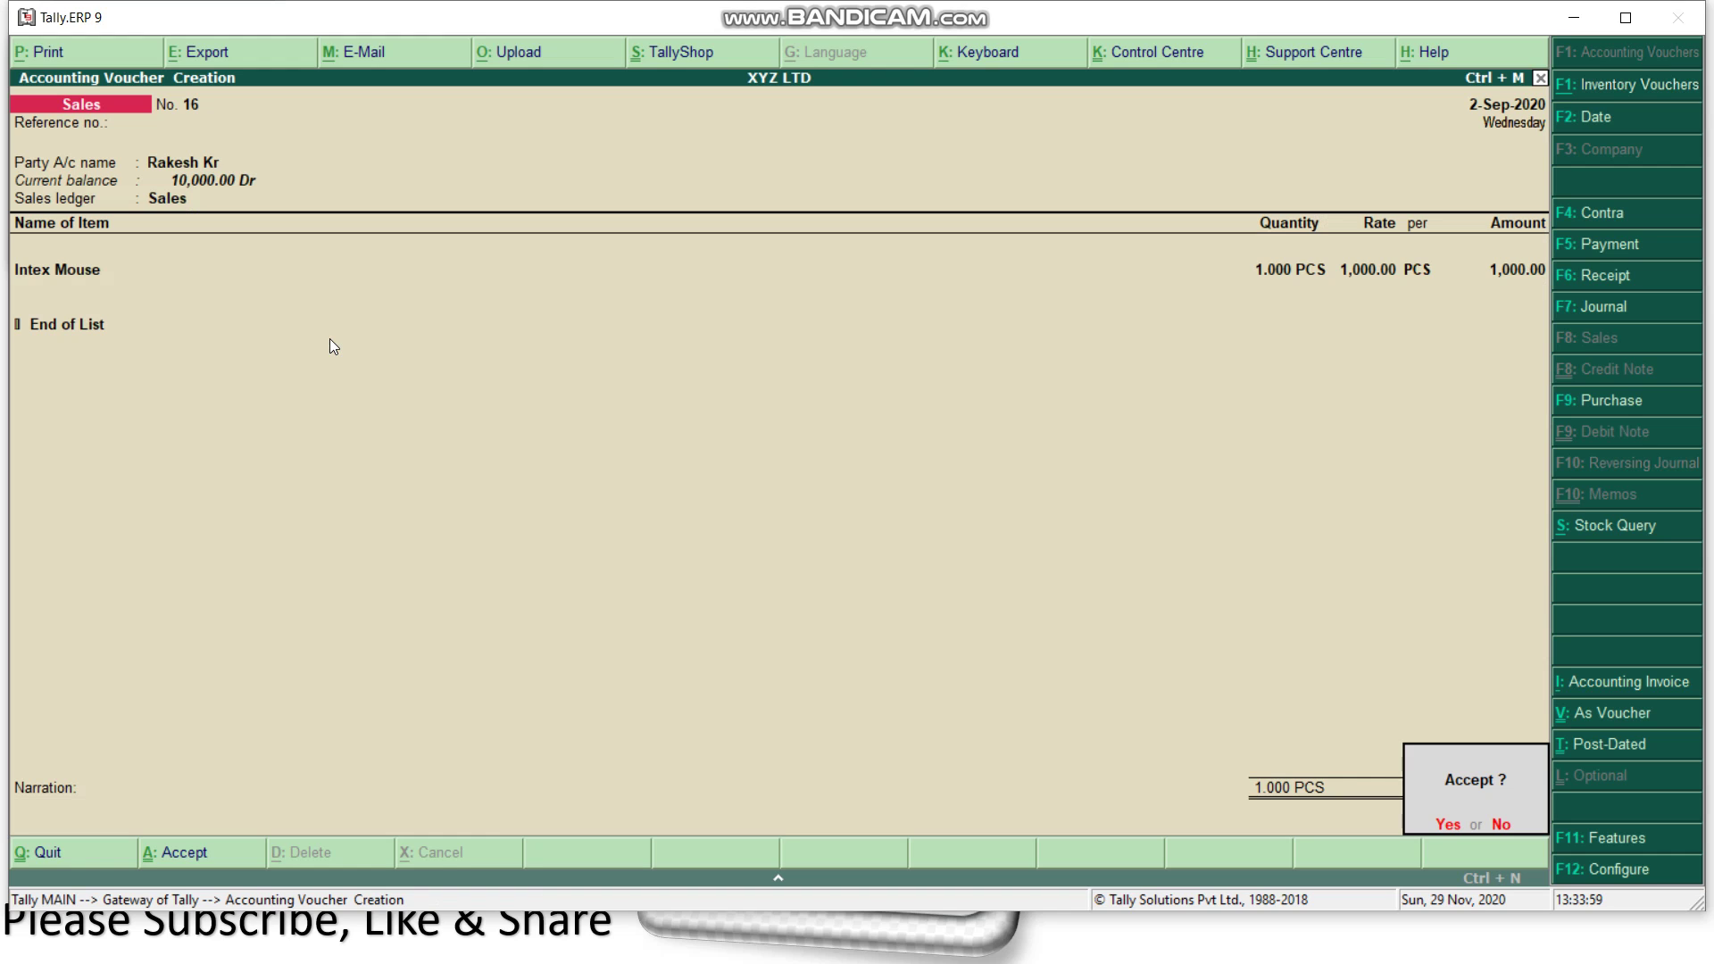
{"action": "key", "text": "Return"}
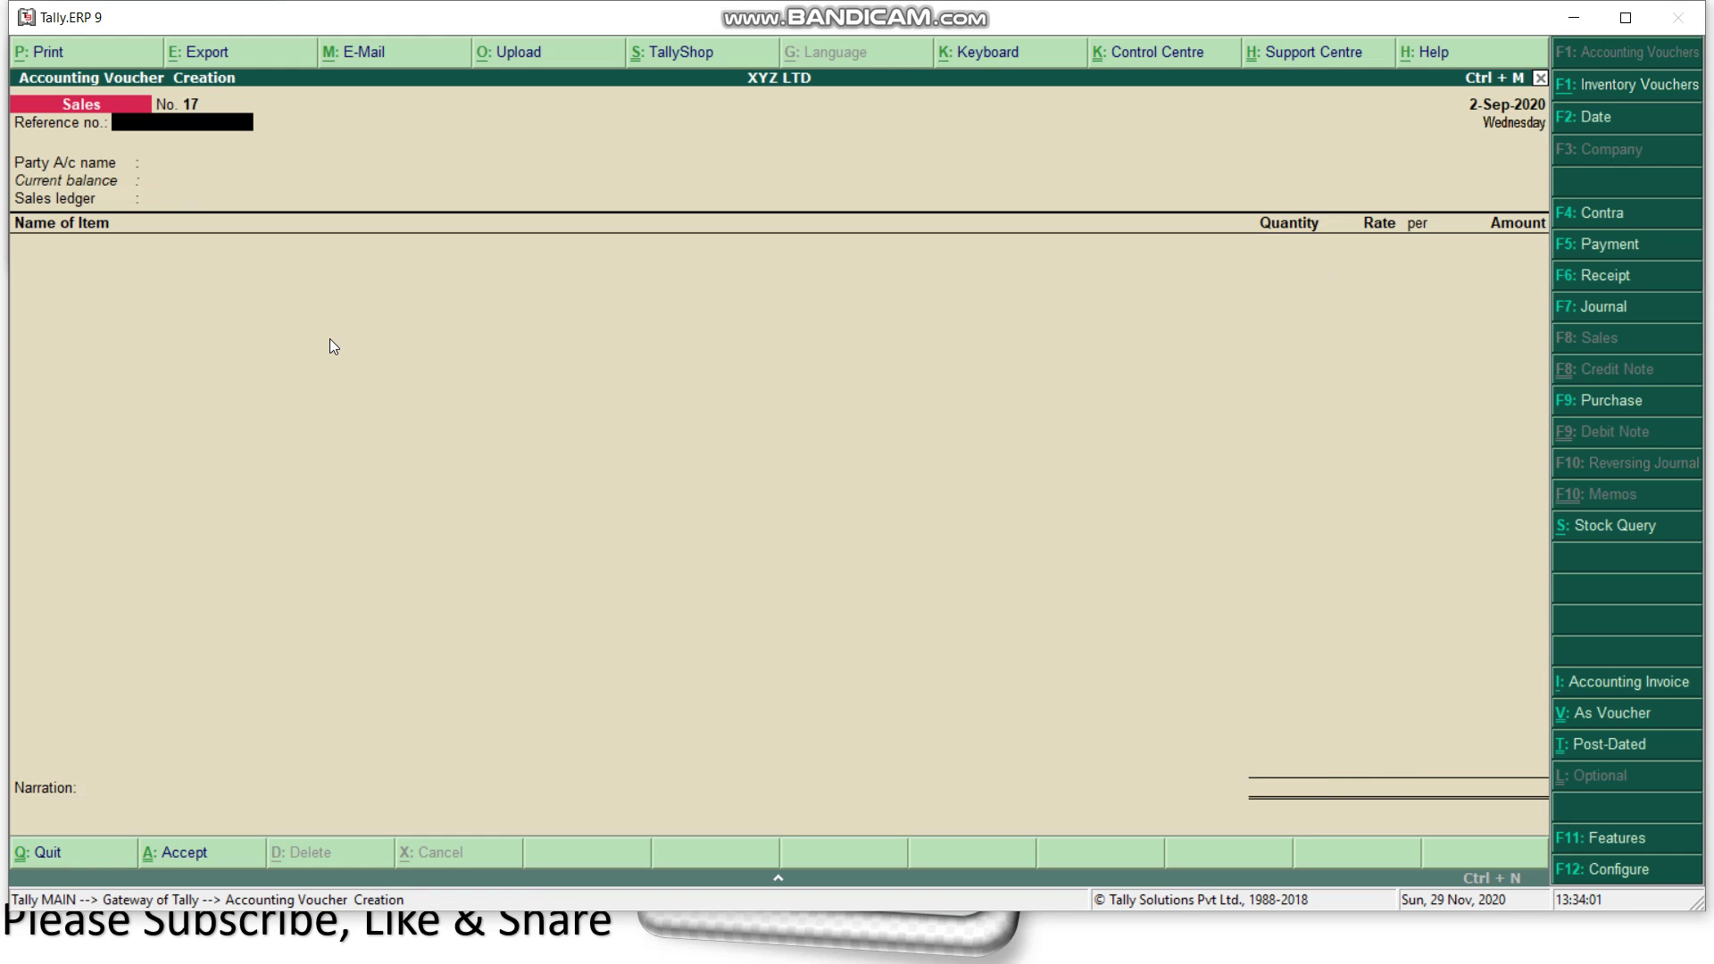